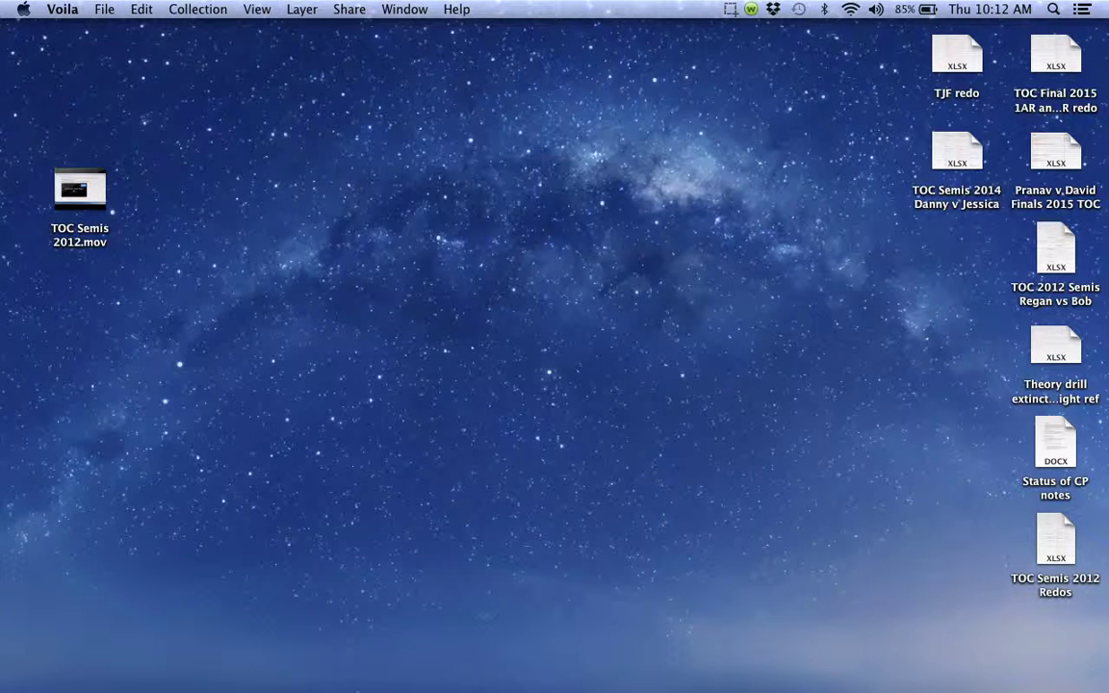
Step: Open the Blank LD template.xlsx workbook from the Dropbox folder in a new Finder window
{"action": "mouse_move", "coordinate": [297, 664]}
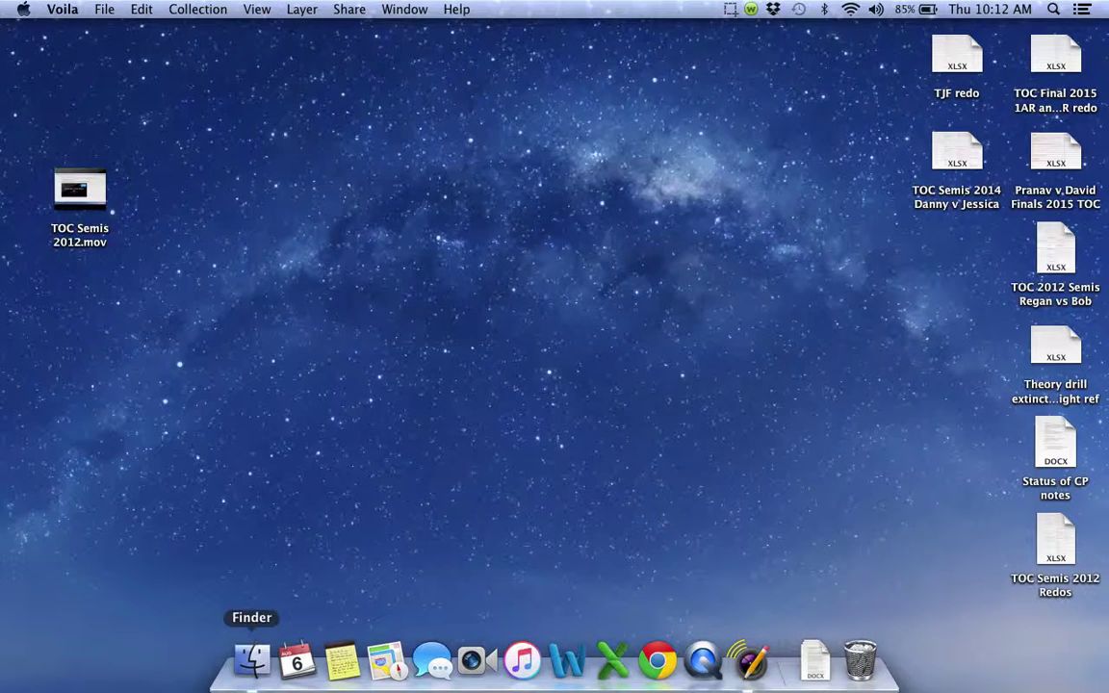
{"action": "left_click", "coordinate": [253, 660]}
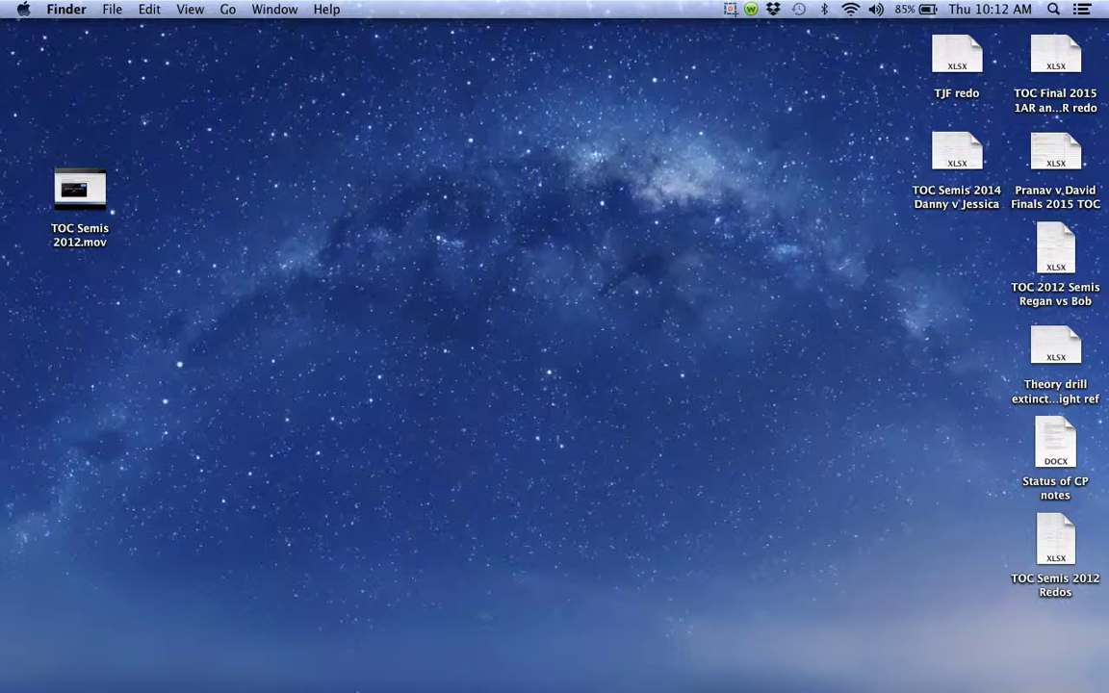
{"action": "key", "text": "super+n"}
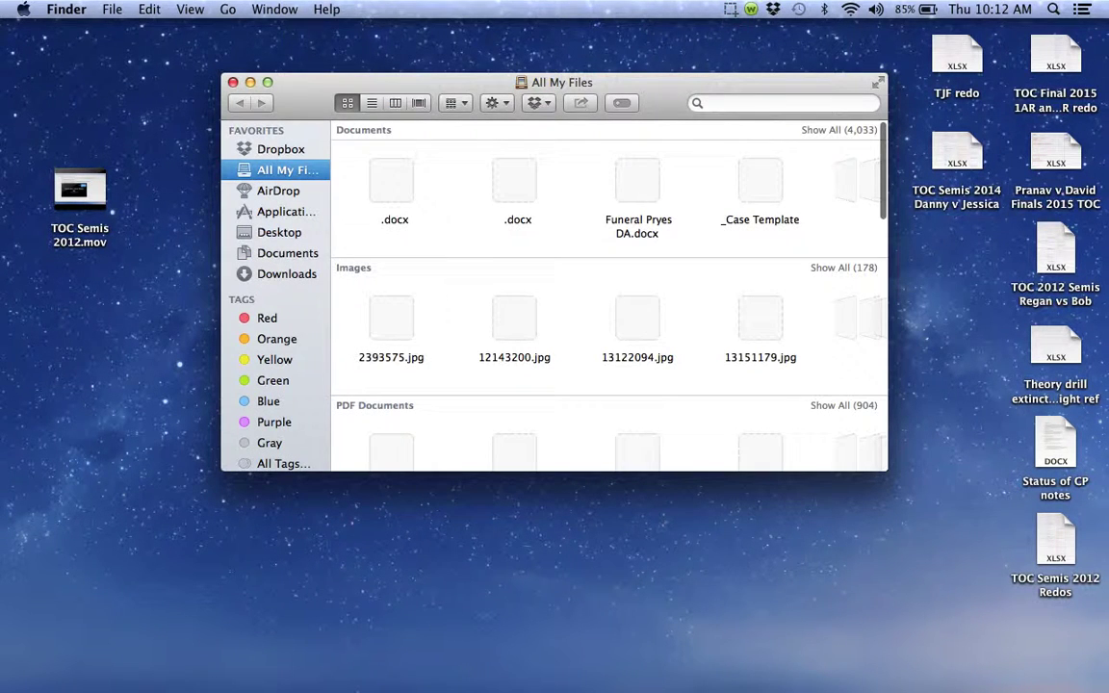
{"action": "left_click", "coordinate": [280, 149]}
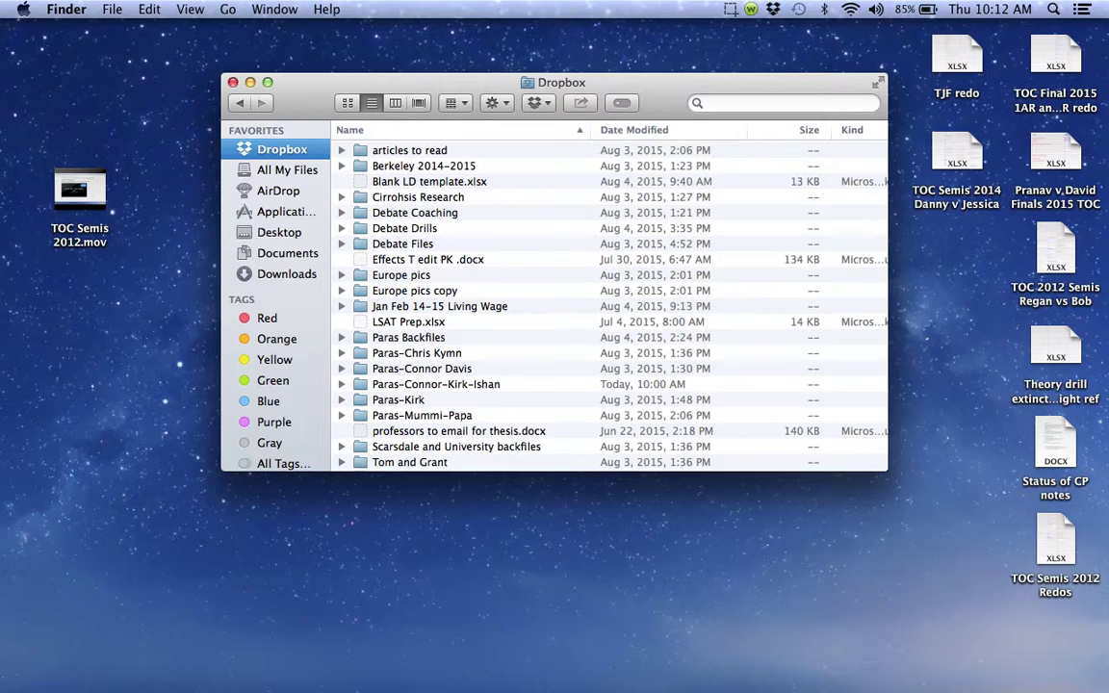
{"action": "left_click", "coordinate": [430, 181]}
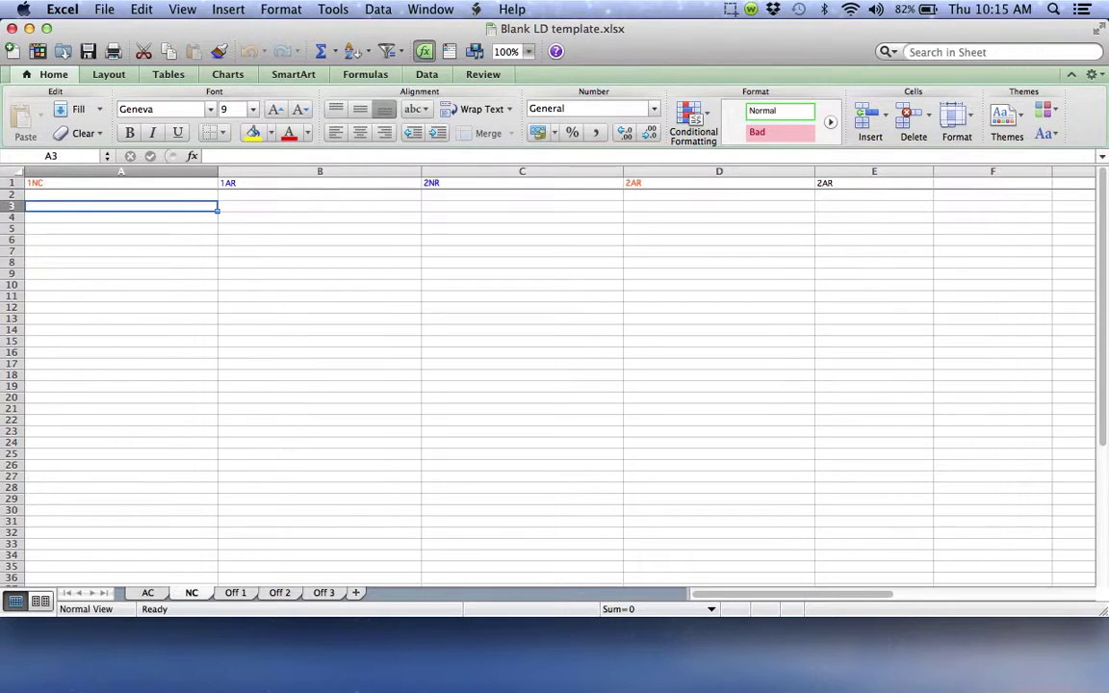
Step: In the NC sheet's 2NR column, enter "Drop argument" in C3 and "a. intervention" in C5
{"action": "left_click", "coordinate": [521, 206]}
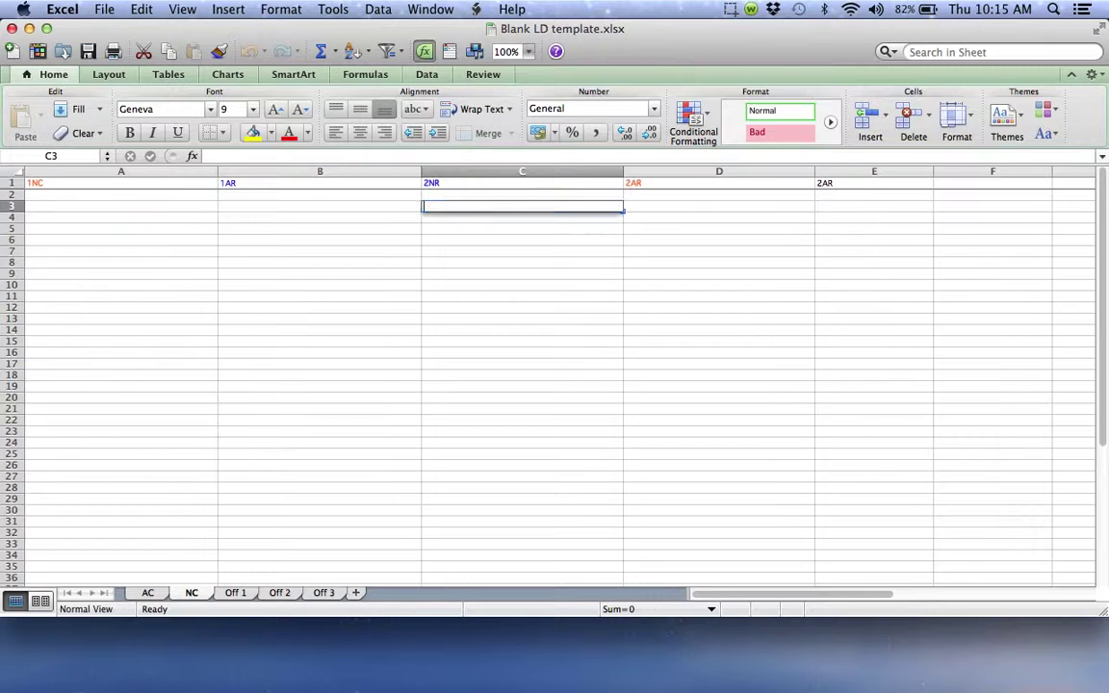
{"action": "type", "text": "Drop argument"}
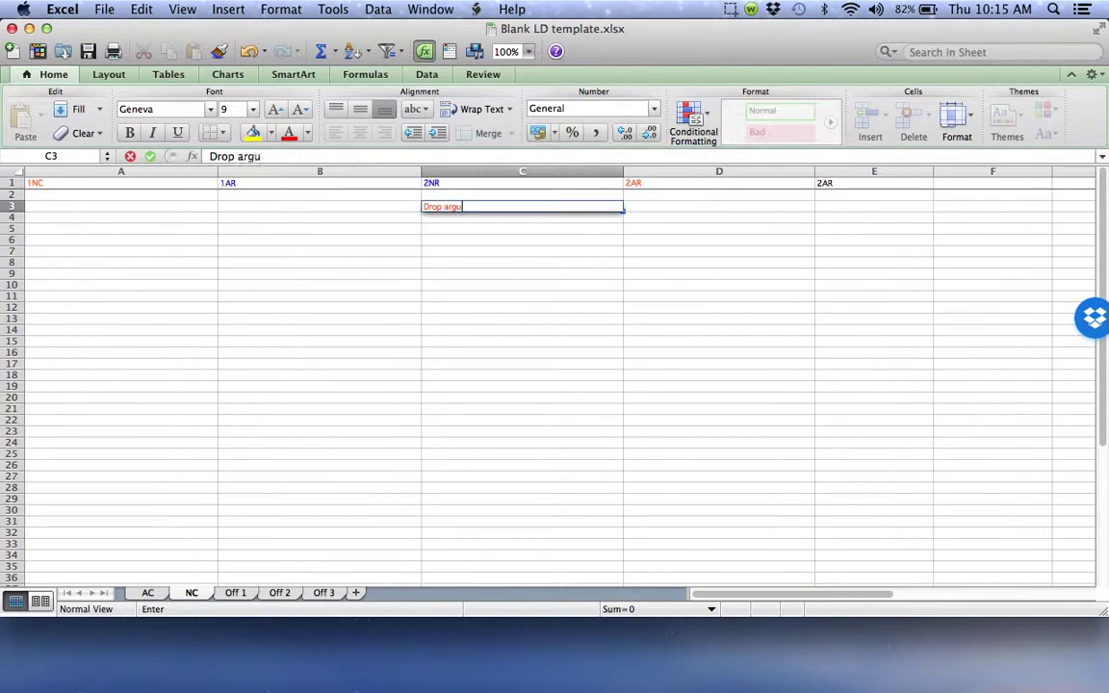
{"action": "key", "text": "Return"}
{"action": "key", "text": "Return"}
{"action": "type", "text": "a"}
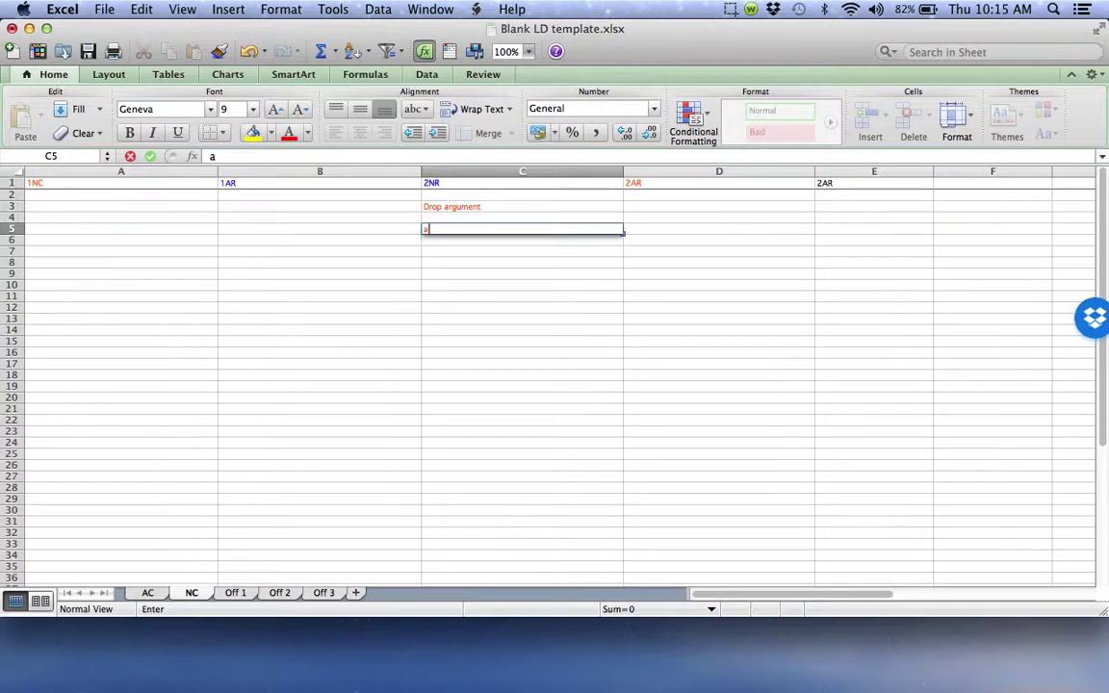
{"action": "type", "text": ",. intervention"}
{"action": "key", "text": "Return"}
{"action": "key", "text": "Return"}
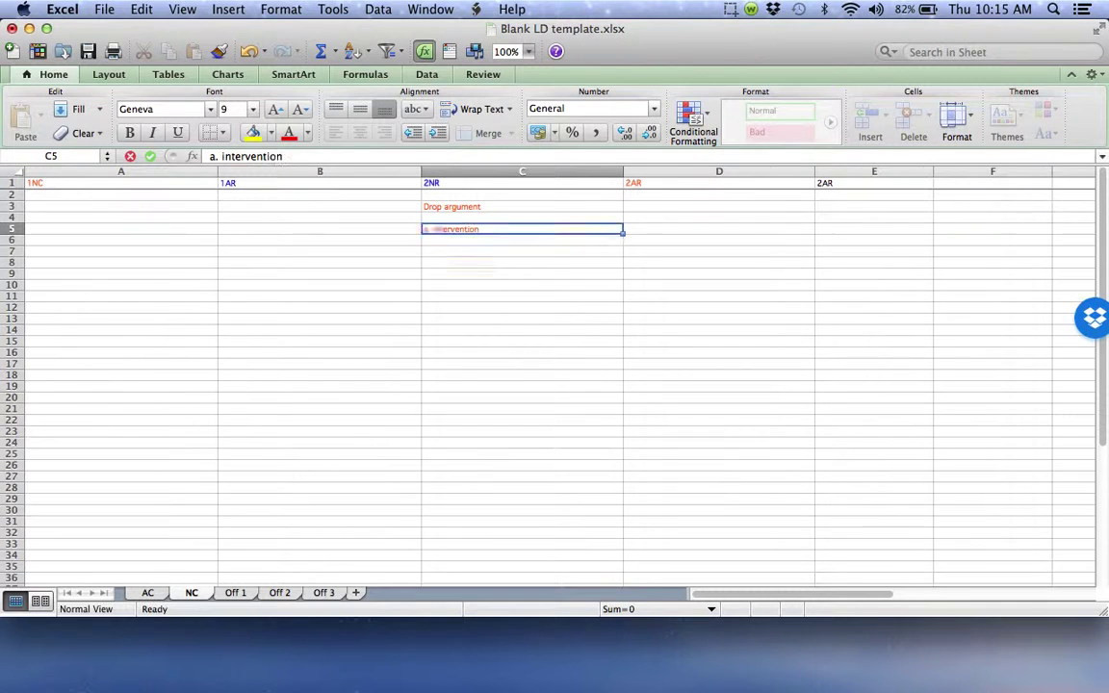
Step: Enter "supercharge biases" in C7, "ow justifications for drop debater" in C8 and "magintude: uphill vs intervention" in C9
{"action": "type", "text": "supercharge biases"}
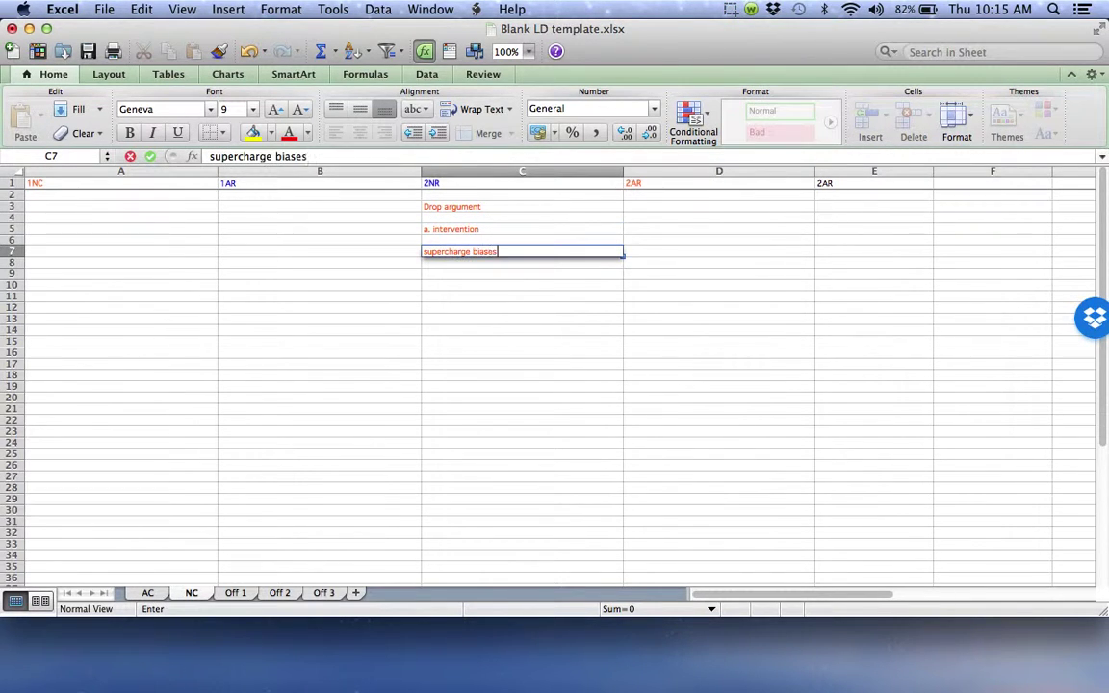
{"action": "key", "text": "Return"}
{"action": "type", "text": "ow justifica"}
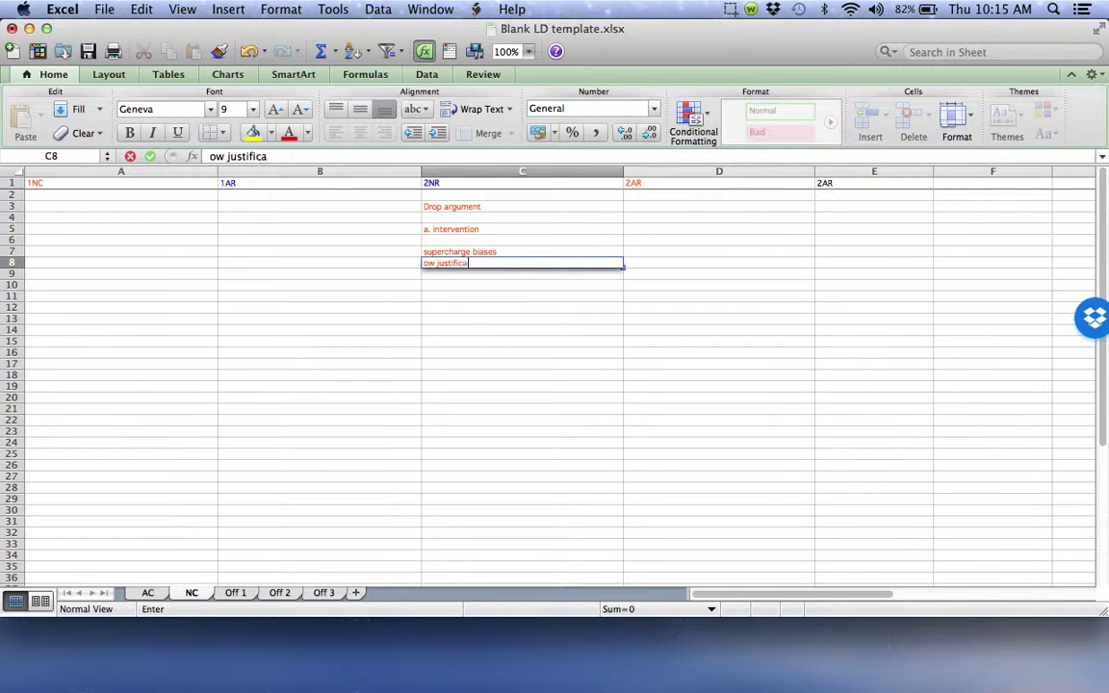
{"action": "type", "text": "tions for drop debater"}
{"action": "key", "text": "Return"}
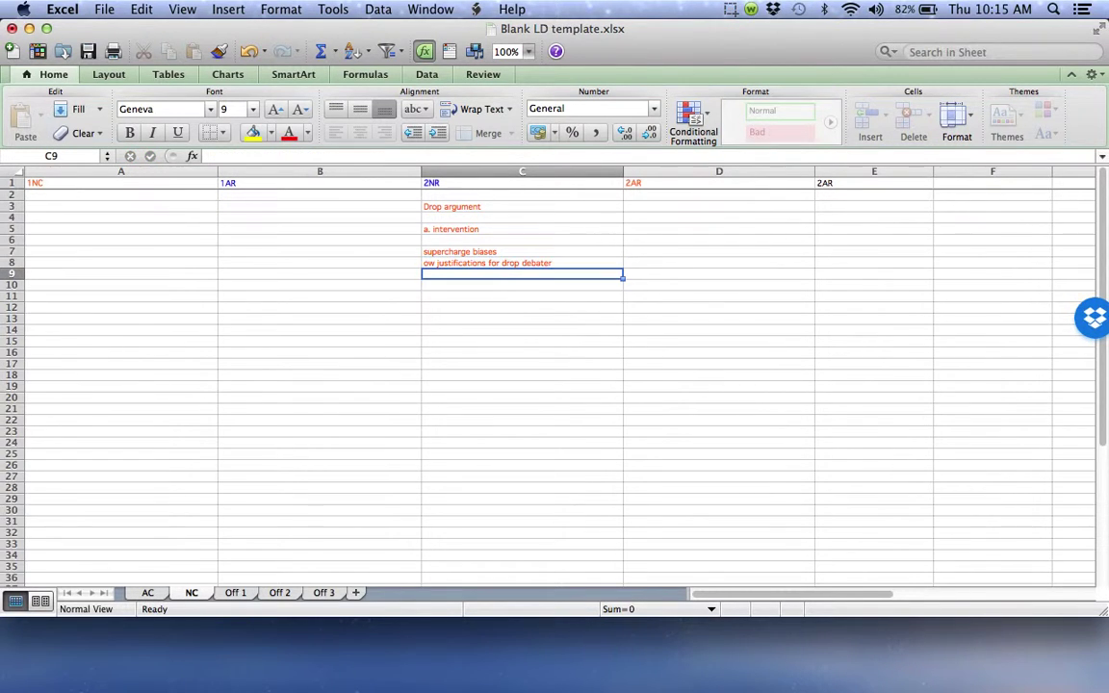
{"action": "type", "text": "magintude: "}
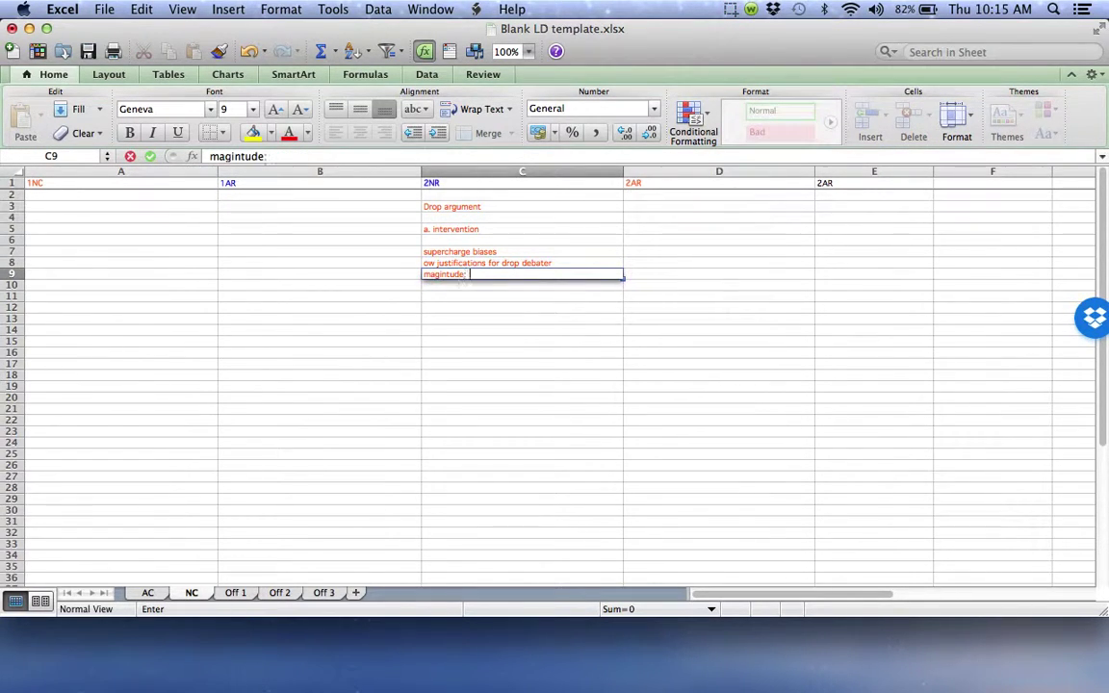
{"action": "type", "text": "uphill vs inter"}
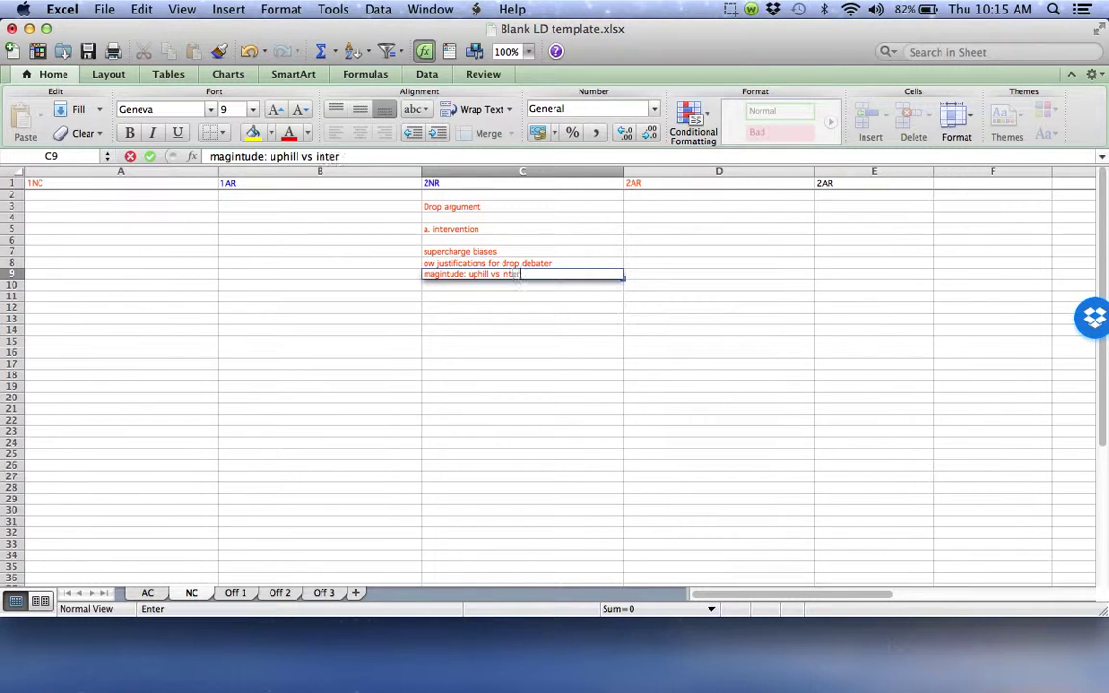
{"action": "type", "text": "vention"}
{"action": "key", "text": "Return"}
{"action": "key", "text": "Return"}
{"action": "key", "text": "Return"}
Step: Enter "b. prop--vote me down on one arg" in C12 and "k2 fairness ensures fairn punishment" in C14
{"action": "type", "text": "b. prop--"}
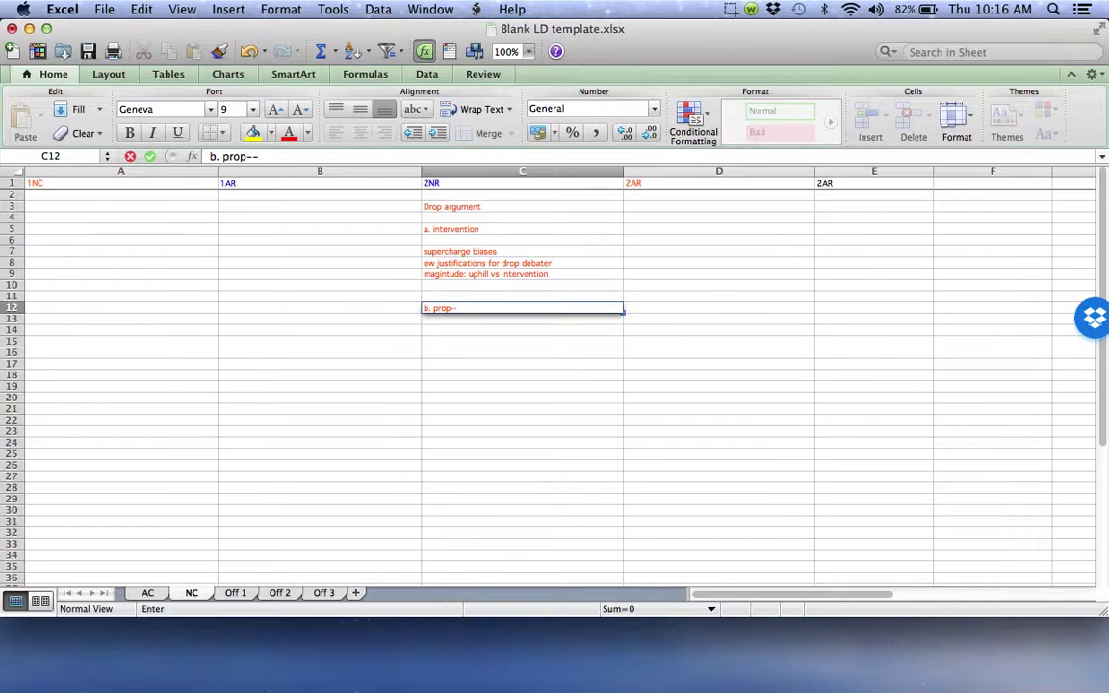
{"action": "type", "text": "vote me down"}
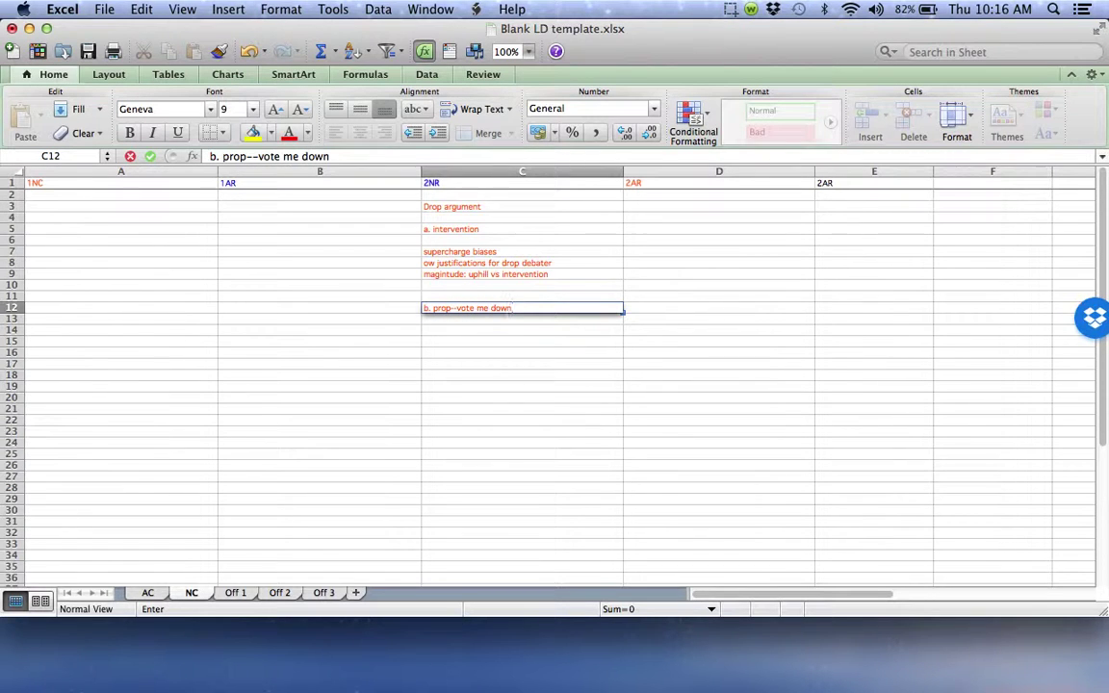
{"action": "type", "text": " on one arg"}
{"action": "key", "text": "Return"}
{"action": "key", "text": "Return"}
{"action": "type", "text": "k2"}
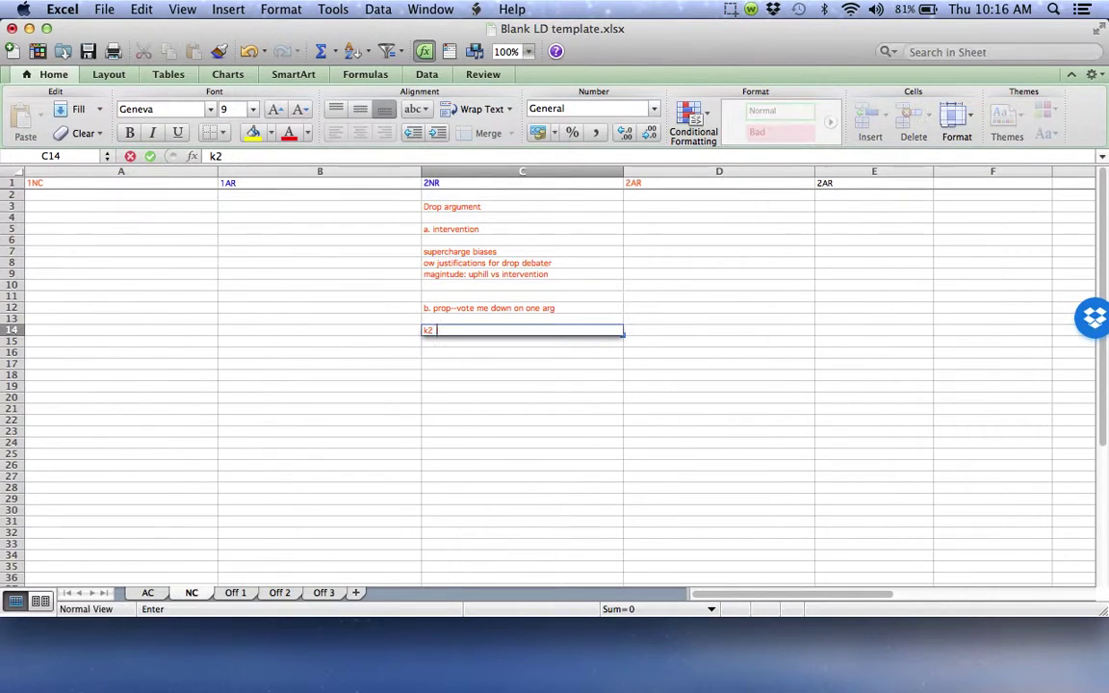
{"action": "type", "text": " fairness ensures "}
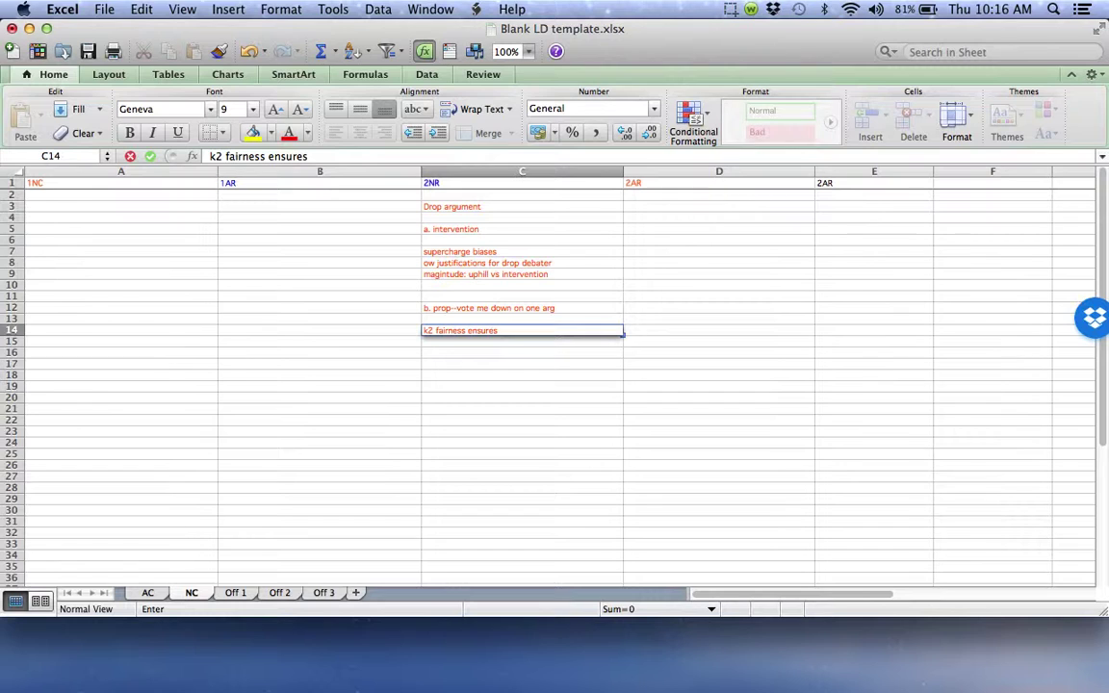
{"action": "type", "text": "fairn"}
{"action": "type", "text": " punishment"}
{"action": "key", "text": "Return"}
{"action": "key", "text": "Return"}
{"action": "key", "text": "Return"}
Step: Enter "AT TIME SKEW" in C17, with "1. reject arg = no way out for the neg" and "sig compenastion" in the two cells below
{"action": "type", "text": "AT TIME SKEW"}
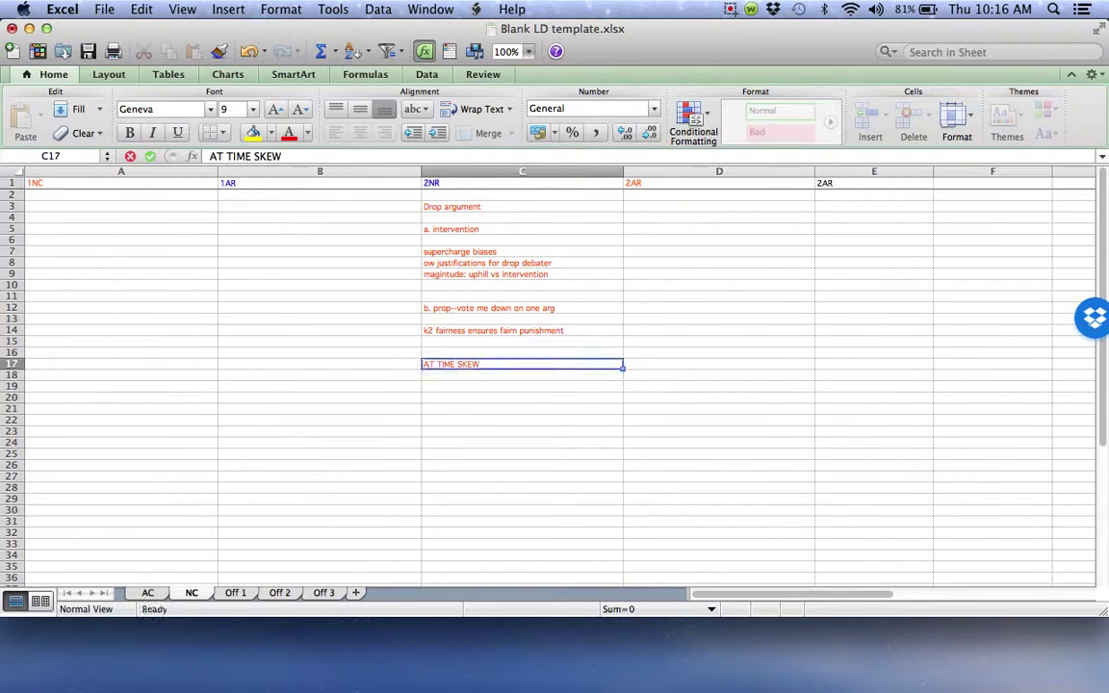
{"action": "key", "text": "Return"}
{"action": "type", "text": "1. a"}
{"action": "key", "text": "BackSpace"}
{"action": "type", "text": "reject"}
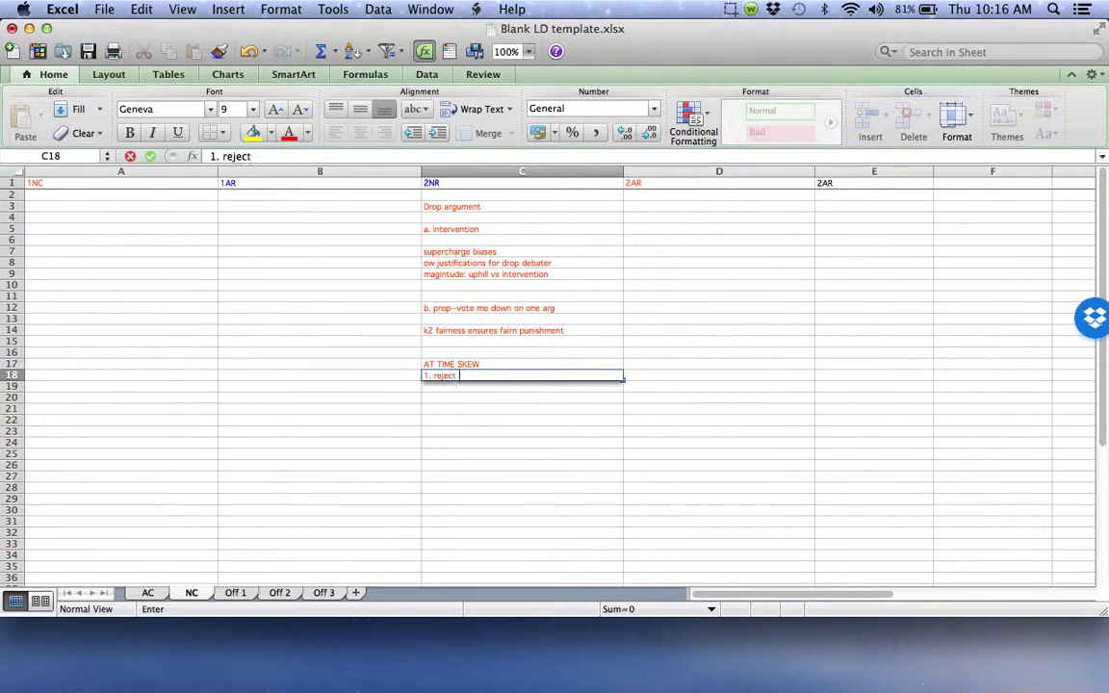
{"action": "type", "text": " arg = no way"}
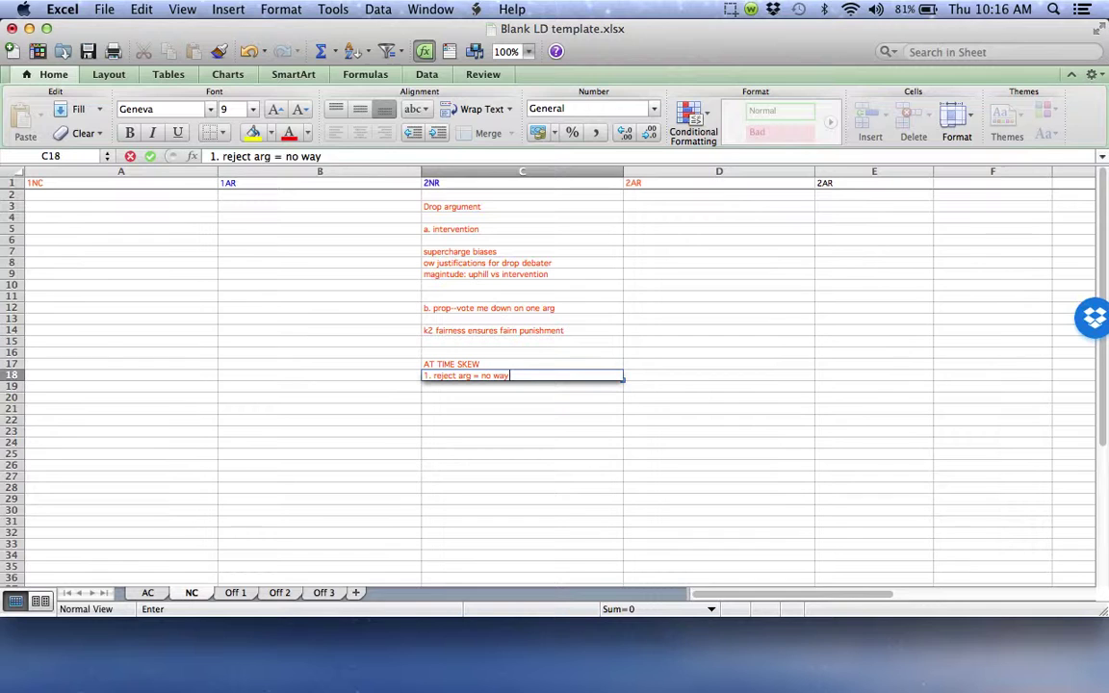
{"action": "type", "text": " out for the neg"}
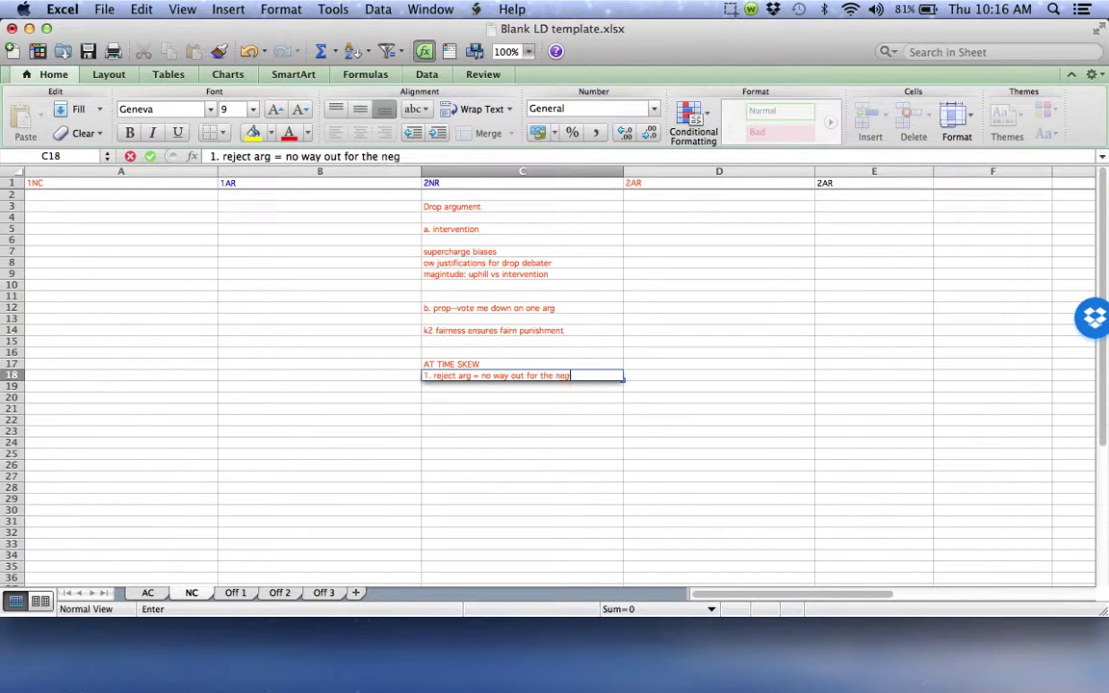
{"action": "key", "text": "Return"}
{"action": "type", "text": "sig compen"}
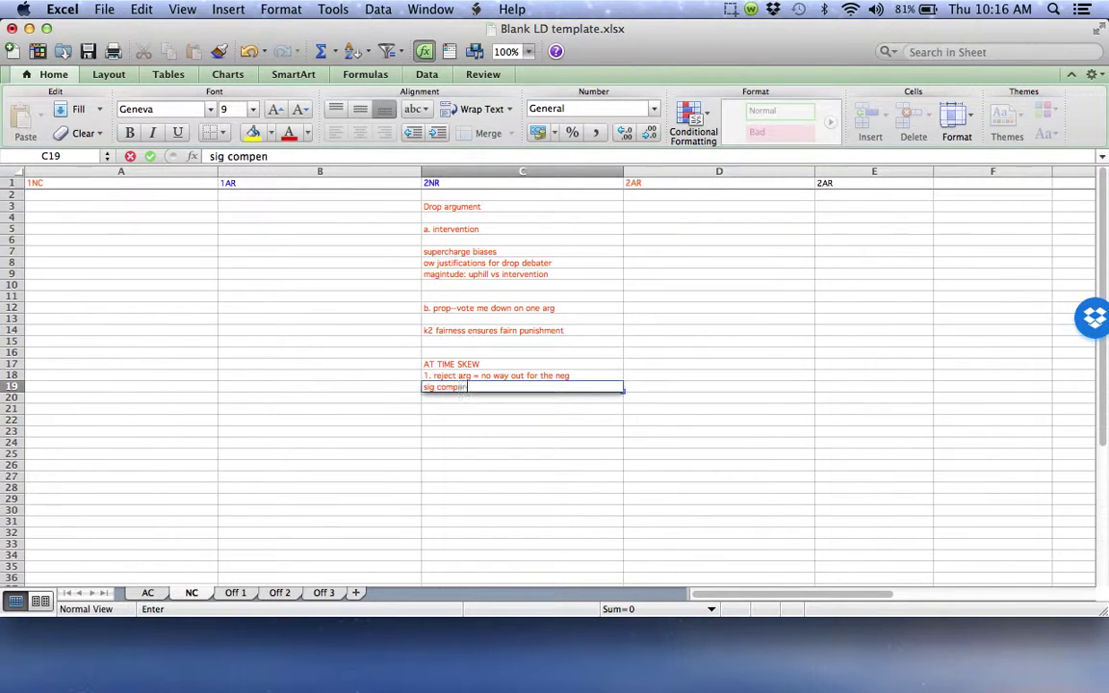
{"action": "type", "text": "astion"}
{"action": "key", "text": "Return"}
{"action": "key", "text": "Return"}
Step: Enter "2. spending time on theory==not a time" in C21 and "3. time skew inevitable" in C23
{"action": "type", "text": "2. spen"}
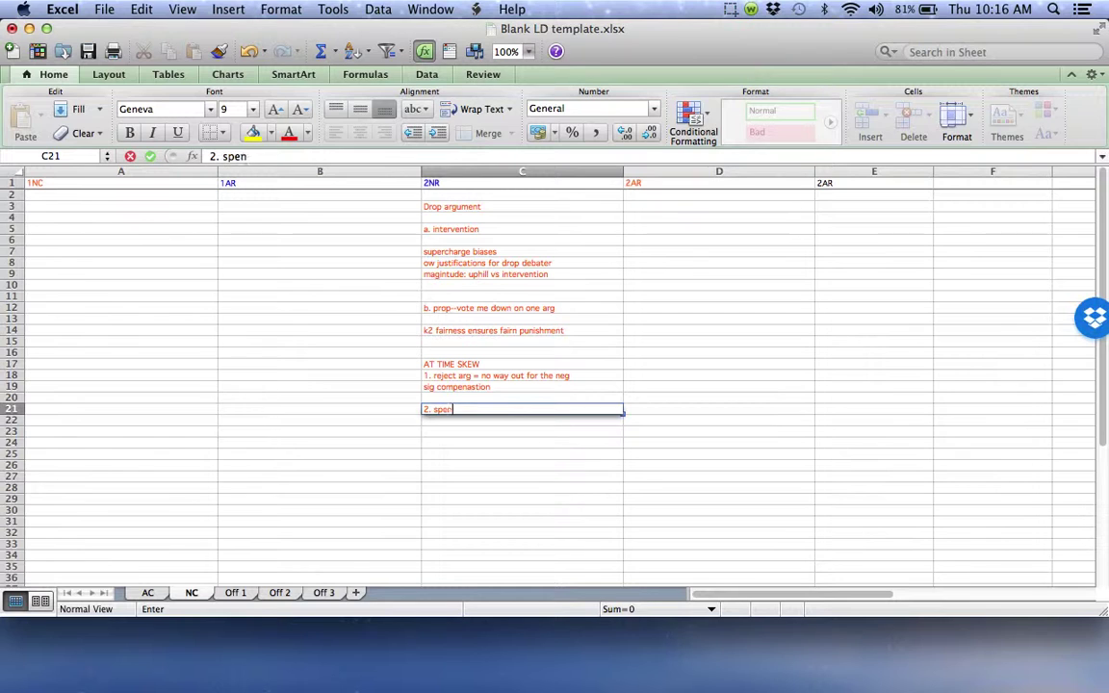
{"action": "type", "text": "ding time on theory=="}
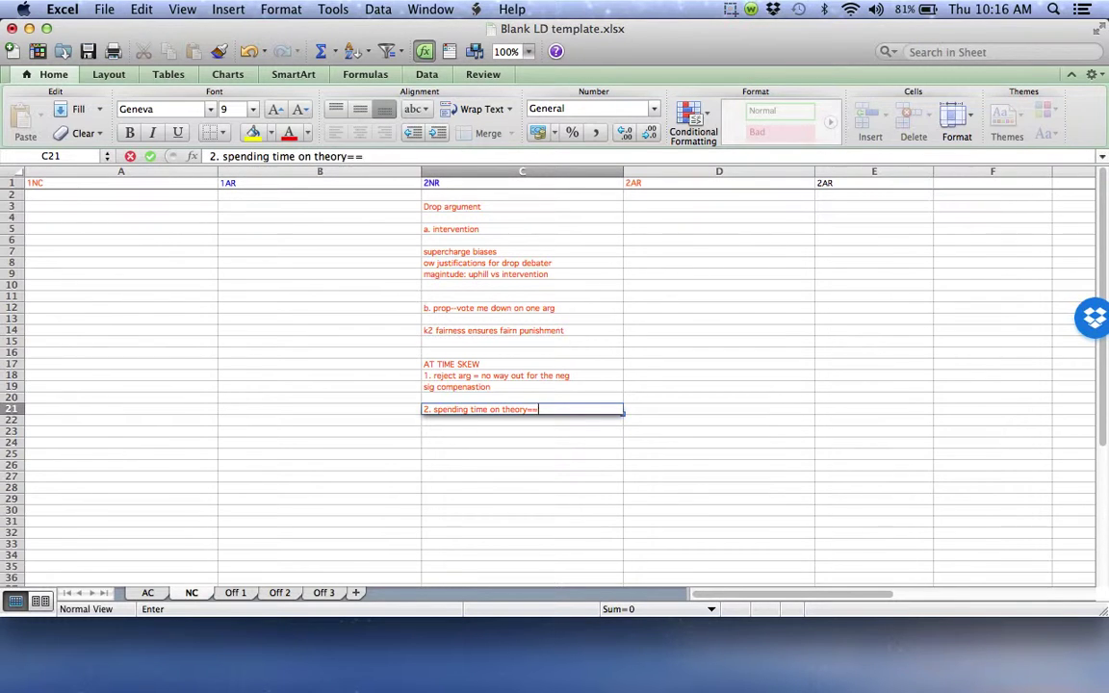
{"action": "type", "text": "not a time"}
{"action": "key", "text": "Return"}
{"action": "key", "text": "Return"}
{"action": "type", "text": "3."}
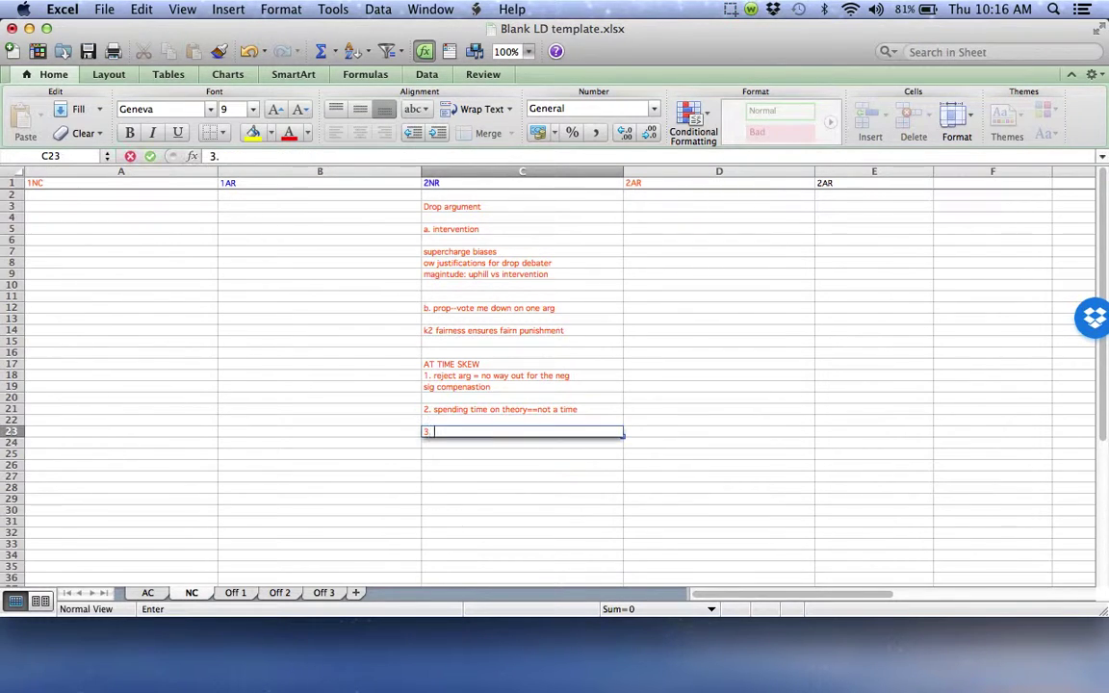
{"action": "type", "text": " time skew inevitable"}
{"action": "key", "text": "Return"}
{"action": "key", "text": "Return"}
{"action": "key", "text": "Return"}
Step: Enter "next arg is defensive" in C26 of the 2NR column
{"action": "type", "text": "ne"}
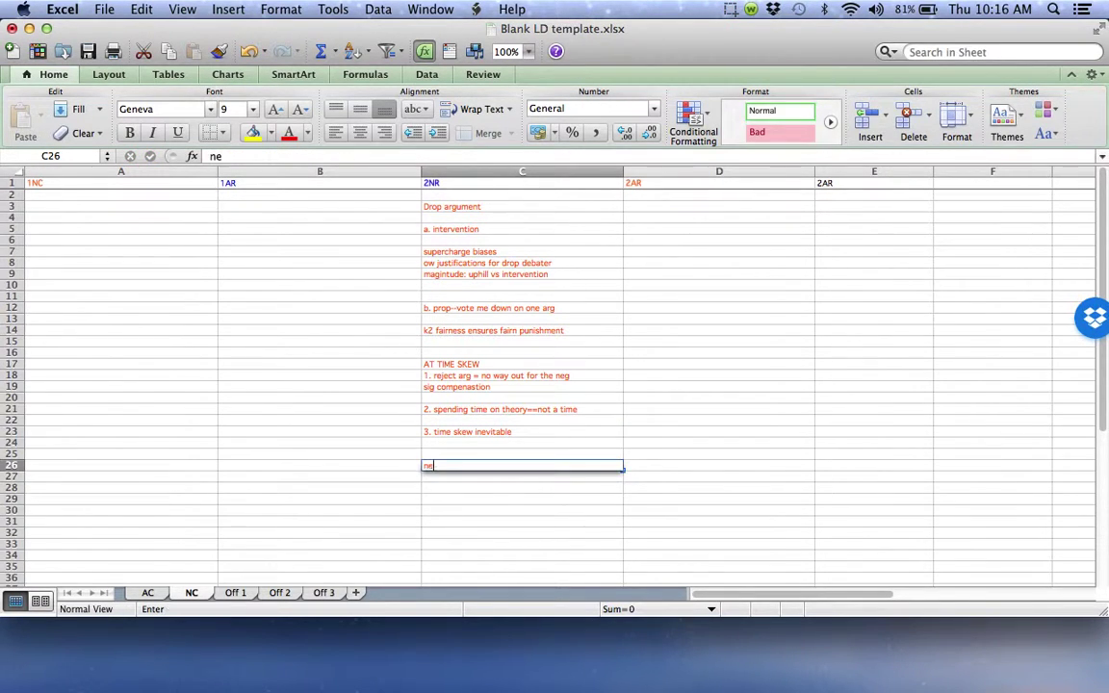
{"action": "type", "text": "xt arg is defensi"}
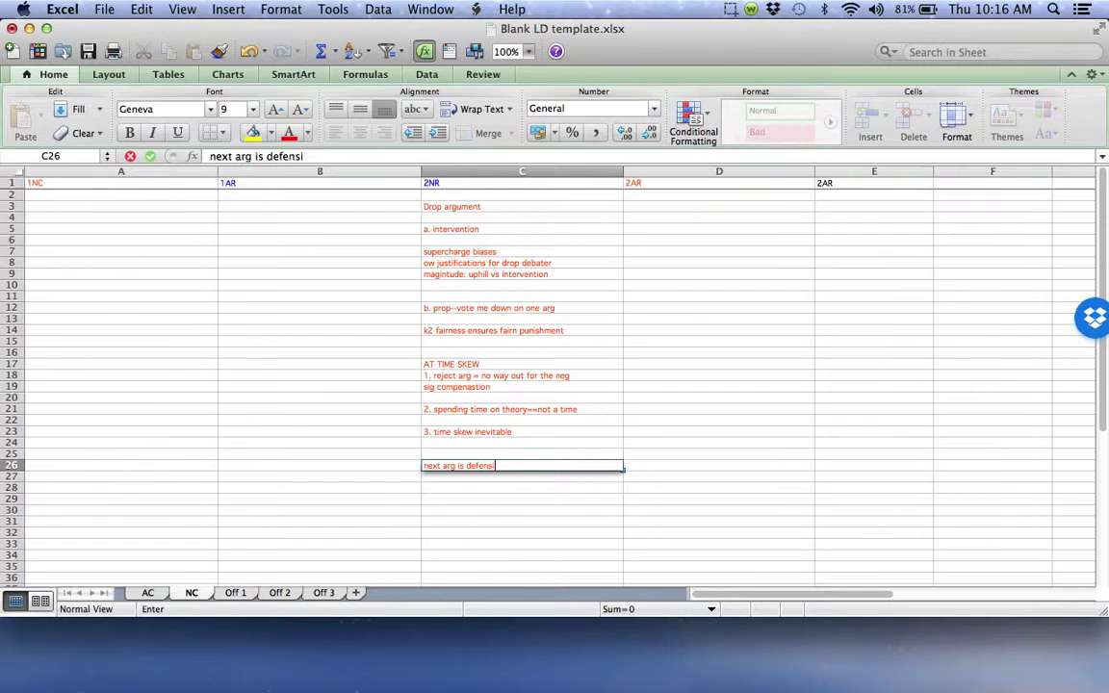
{"action": "type", "text": "ve"}
{"action": "key", "text": "Return"}
{"action": "key", "text": "Return"}
{"action": "key", "text": "Return"}
{"action": "key", "text": "Return"}
Step: Enter the heading "RVI debate" in C30 and "1ac says rvis 1ar says no rvis" in C32
{"action": "type", "text": "RVI"}
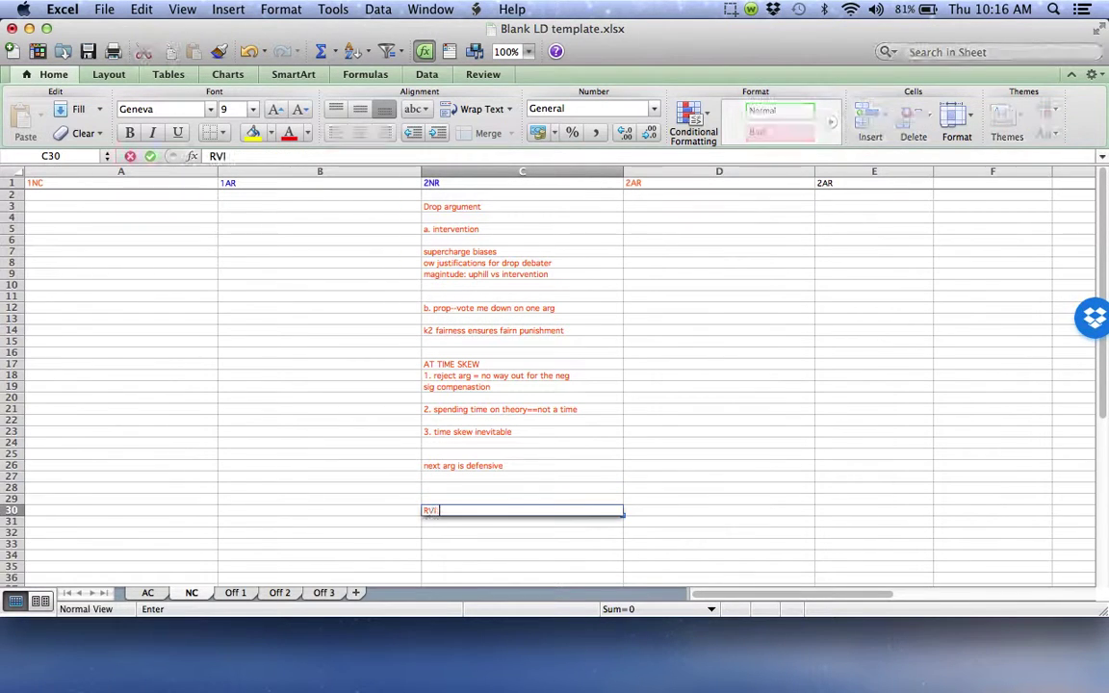
{"action": "type", "text": " debate"}
{"action": "key", "text": "Return"}
{"action": "key", "text": "Return"}
{"action": "type", "text": "1"}
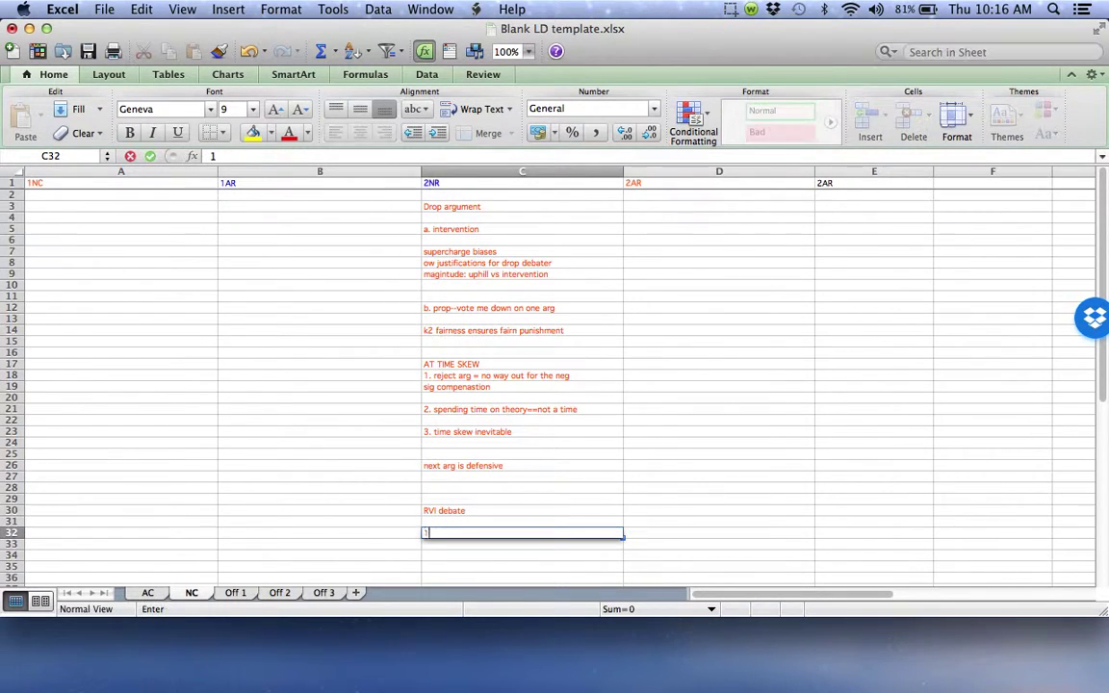
{"action": "type", "text": "ac says rvis 1ar says no"}
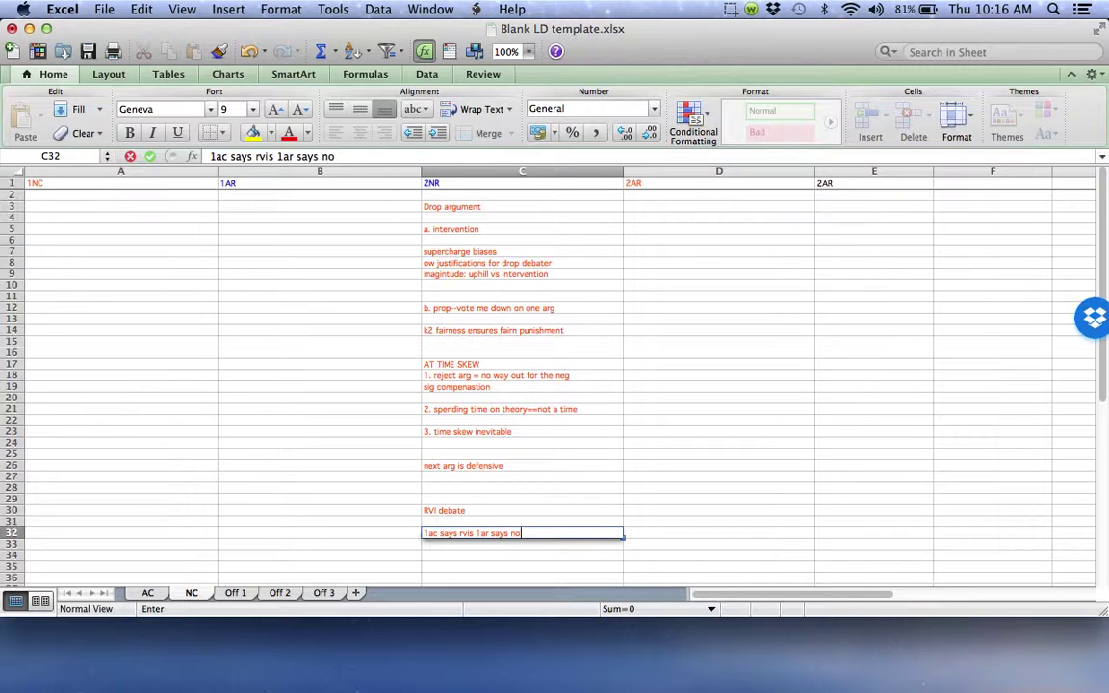
{"action": "type", "text": " rvis"}
{"action": "key", "text": "Return"}
{"action": "key", "text": "Return"}
Step: Enter "a) 1ar is contradictory" in C34, "vote him down" in C35 and "OR" in C37
{"action": "type", "text": "a"}
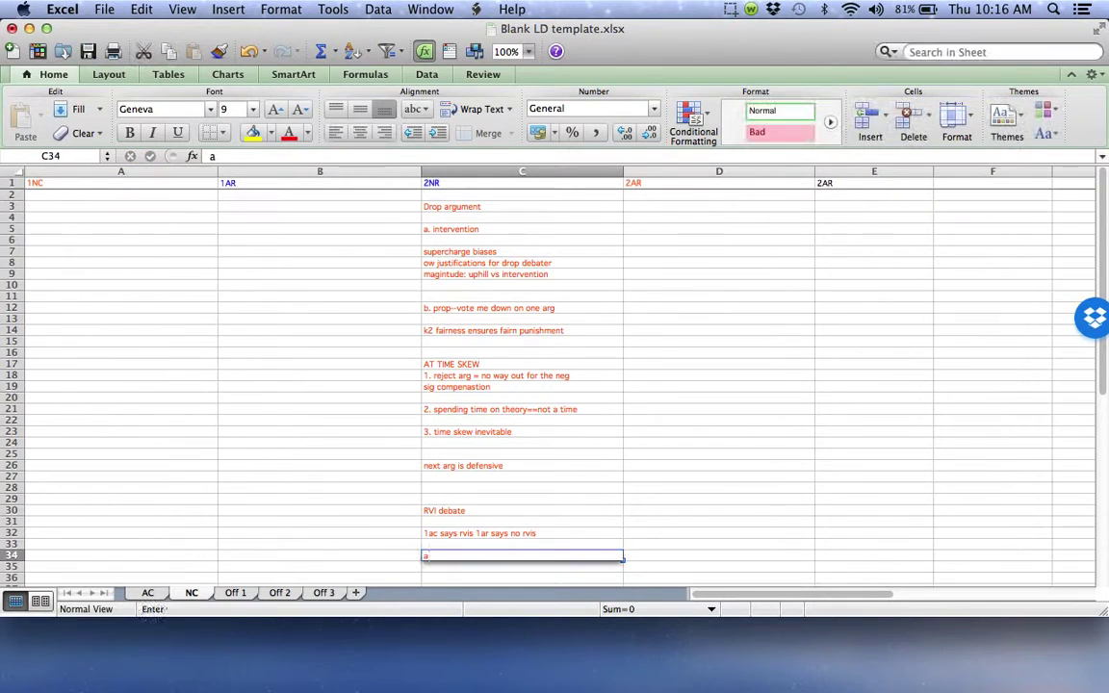
{"action": "type", "text": ") 1ar is"}
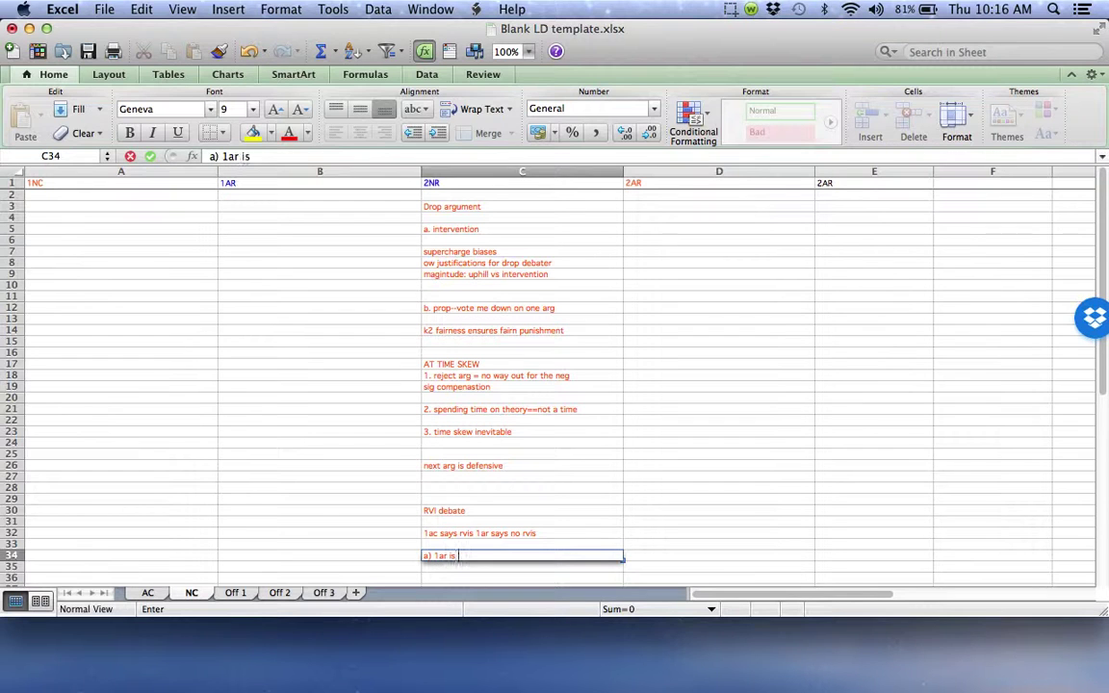
{"action": "type", "text": " rontradictory"}
{"action": "key", "text": "Return"}
{"action": "type", "text": "vote him d"}
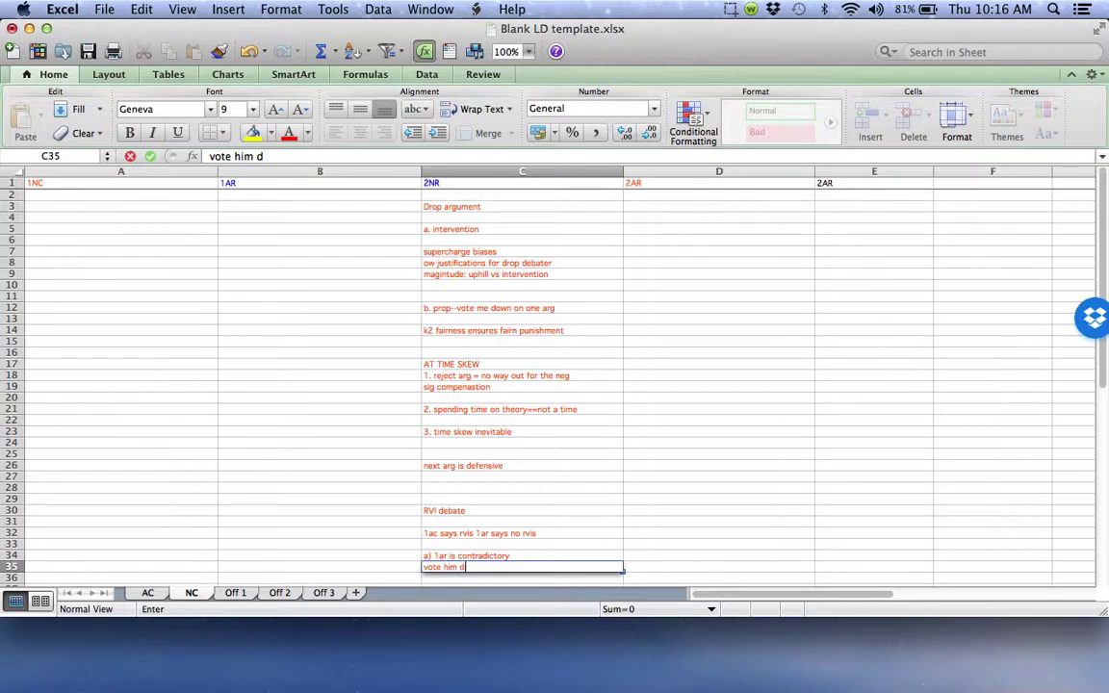
{"action": "type", "text": "own"}
{"action": "key", "text": "Return"}
{"action": "key", "text": "Return"}
{"action": "type", "text": "OR"}
{"action": "key", "text": "Return"}
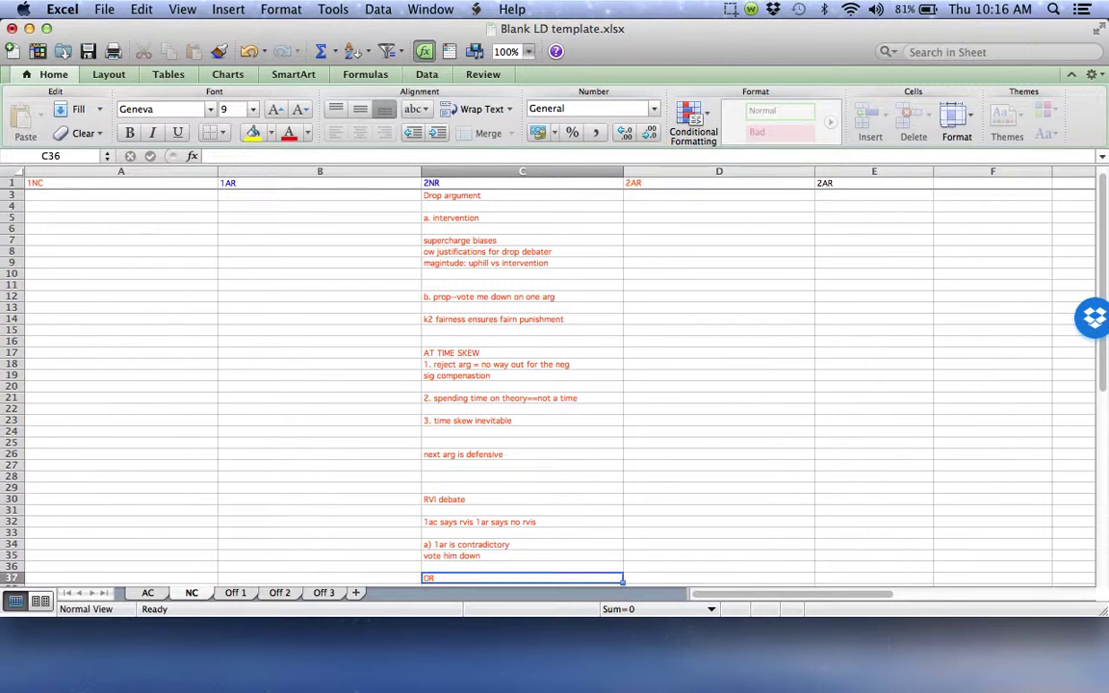
Step: Enter "b) give neg RVI" in C38 of the 2NR column
{"action": "type", "text": "b) give neg RVI"}
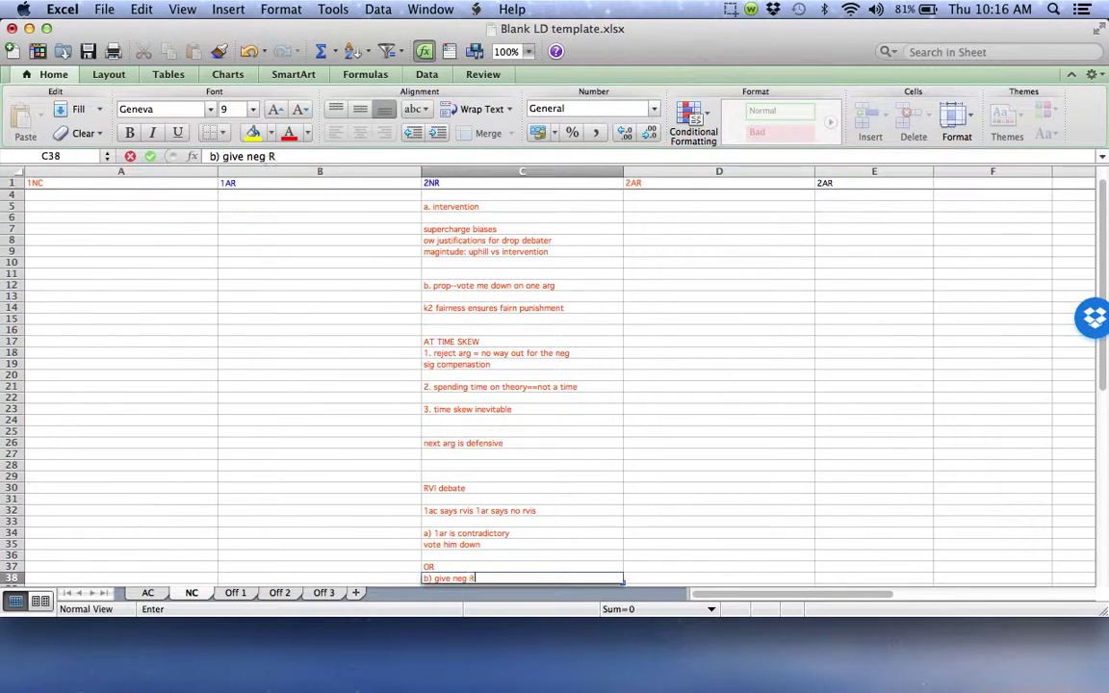
{"action": "key", "text": "Return"}
{"action": "key", "text": "Return"}
{"action": "key", "text": "Return"}
Step: Enter "thoery should be an rvi because of recip" in C41 and "neg needs to win both layers aff gets win" in C42
{"action": "type", "text": "thoery "}
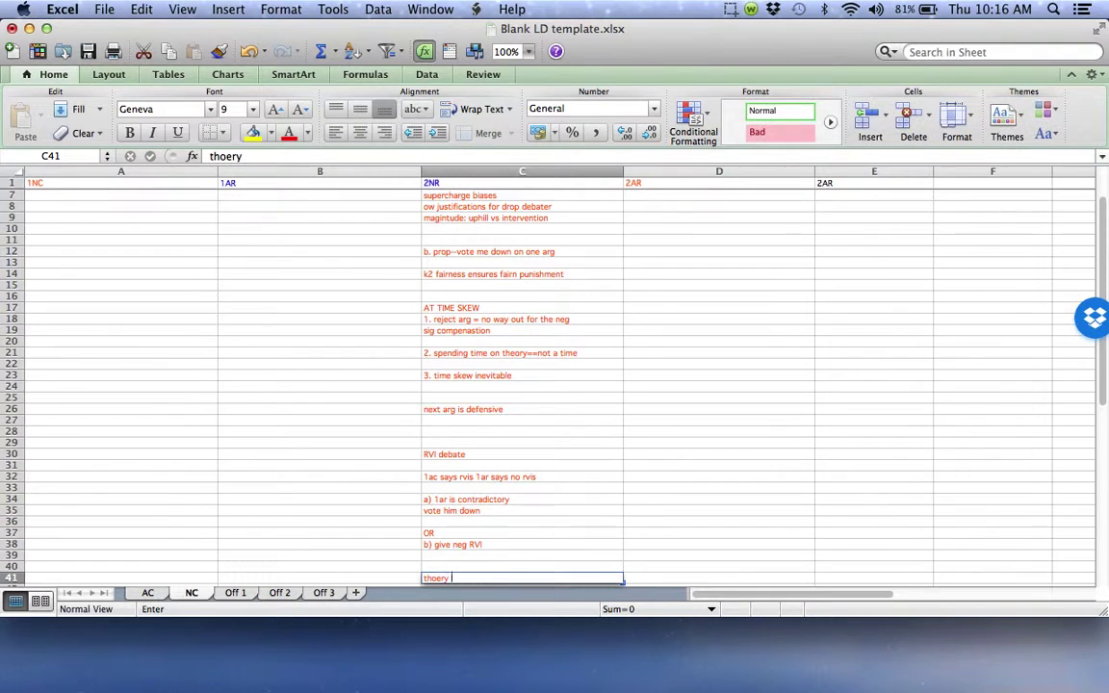
{"action": "type", "text": "should be an r"}
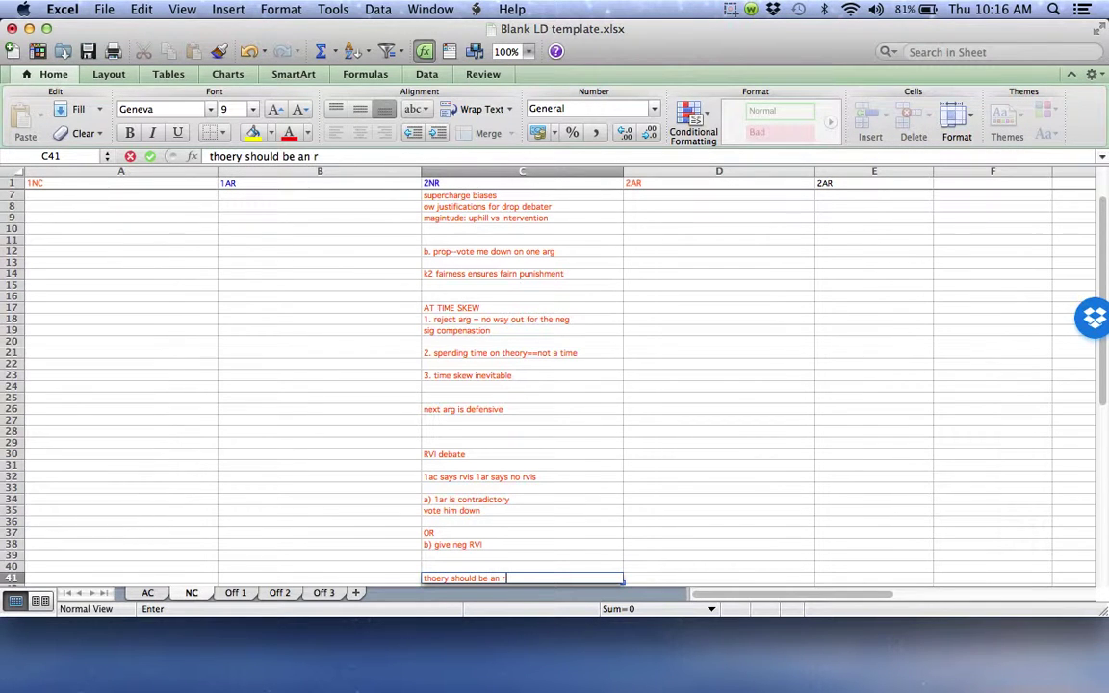
{"action": "type", "text": "vi because of reic"}
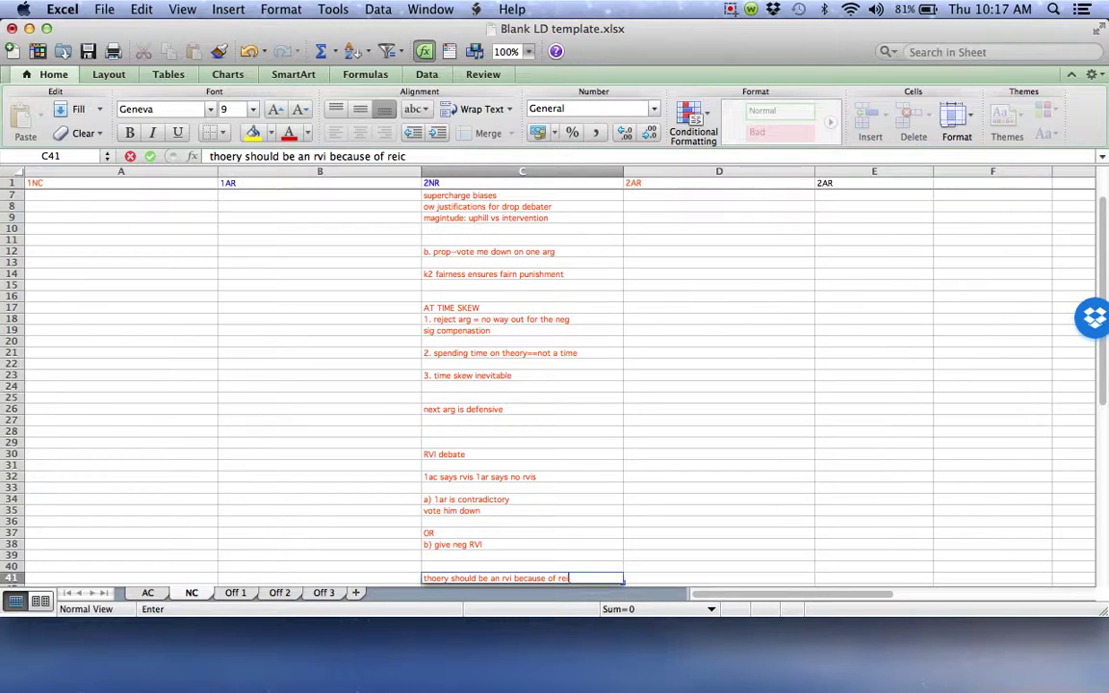
{"action": "key", "text": "BackSpace"}
{"action": "type", "text": "cip"}
{"action": "key", "text": "Return"}
{"action": "type", "text": "neg needs"}
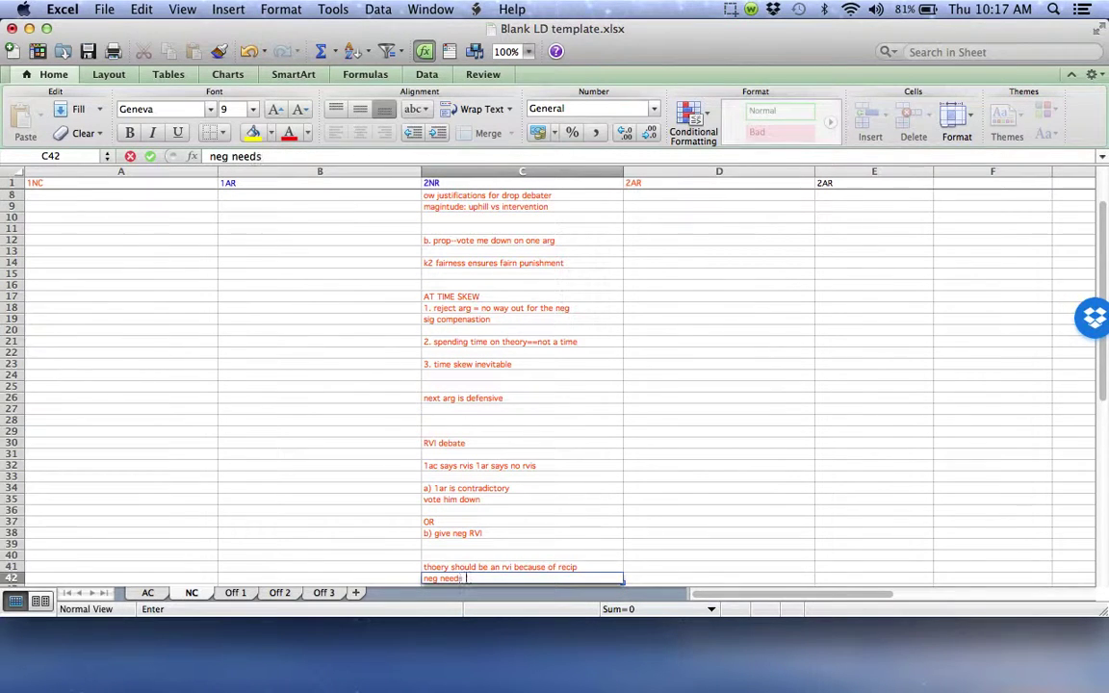
{"action": "type", "text": " to win both la"}
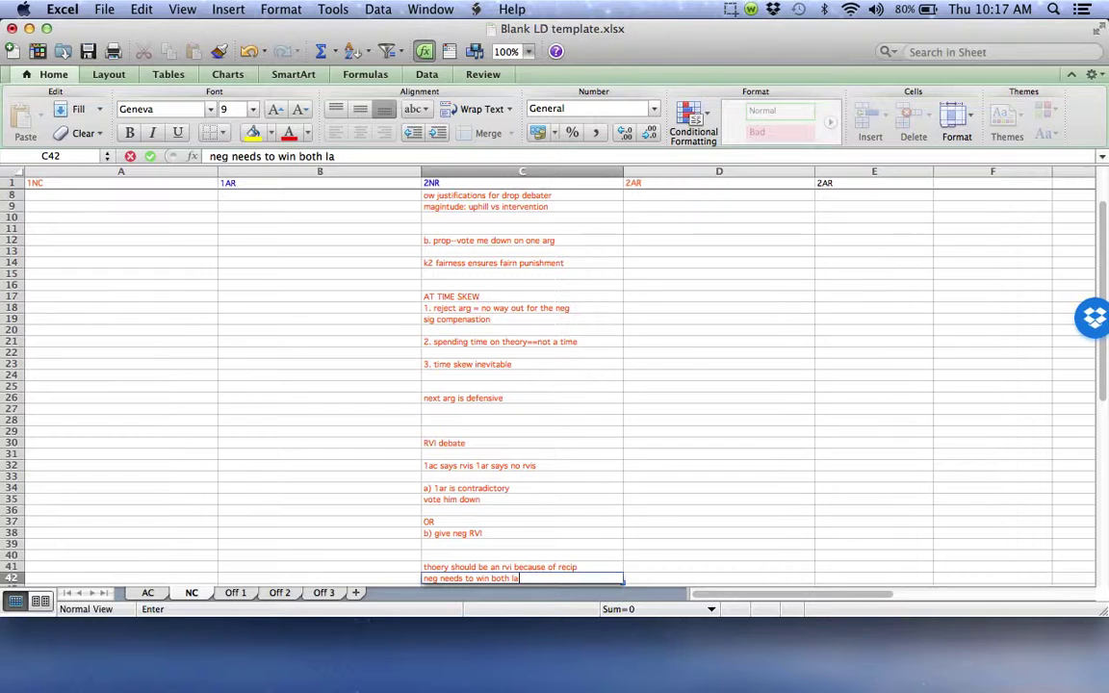
{"action": "type", "text": "yers aff gets win"}
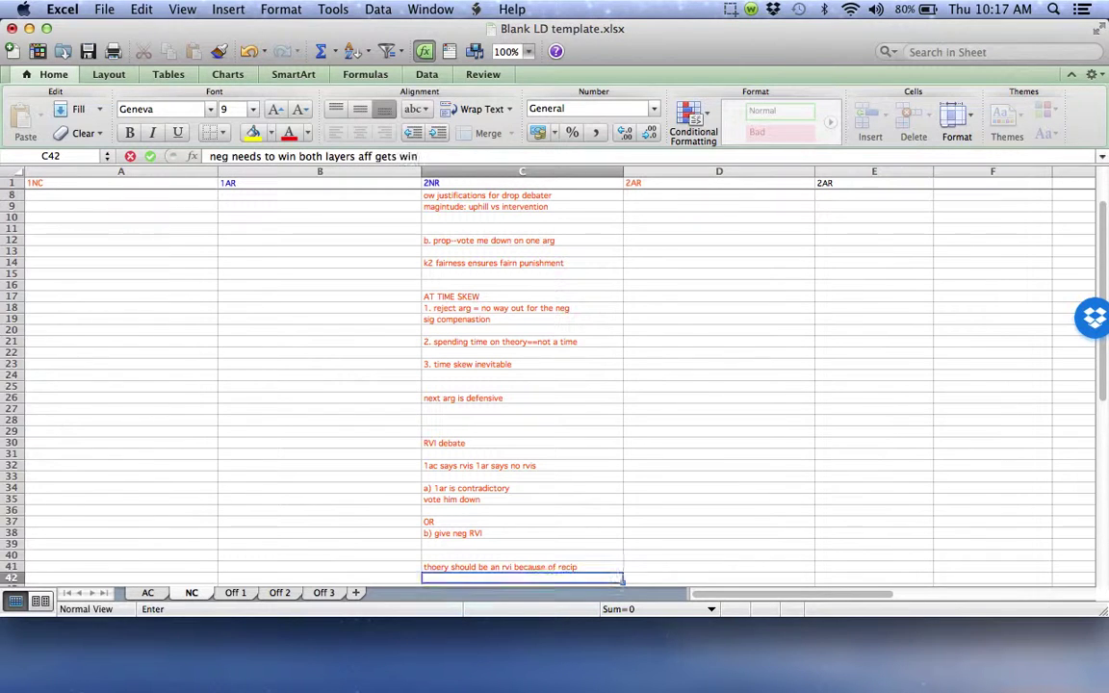
{"action": "key", "text": "Return"}
Step: Enter the heading "AT TIME SKEW" in C46 and "1 t: rvi rectifies skew" in C47
{"action": "key", "text": "Return"}
{"action": "key", "text": "Return"}
{"action": "key", "text": "Return"}
{"action": "type", "text": "AT TIME SKEW"}
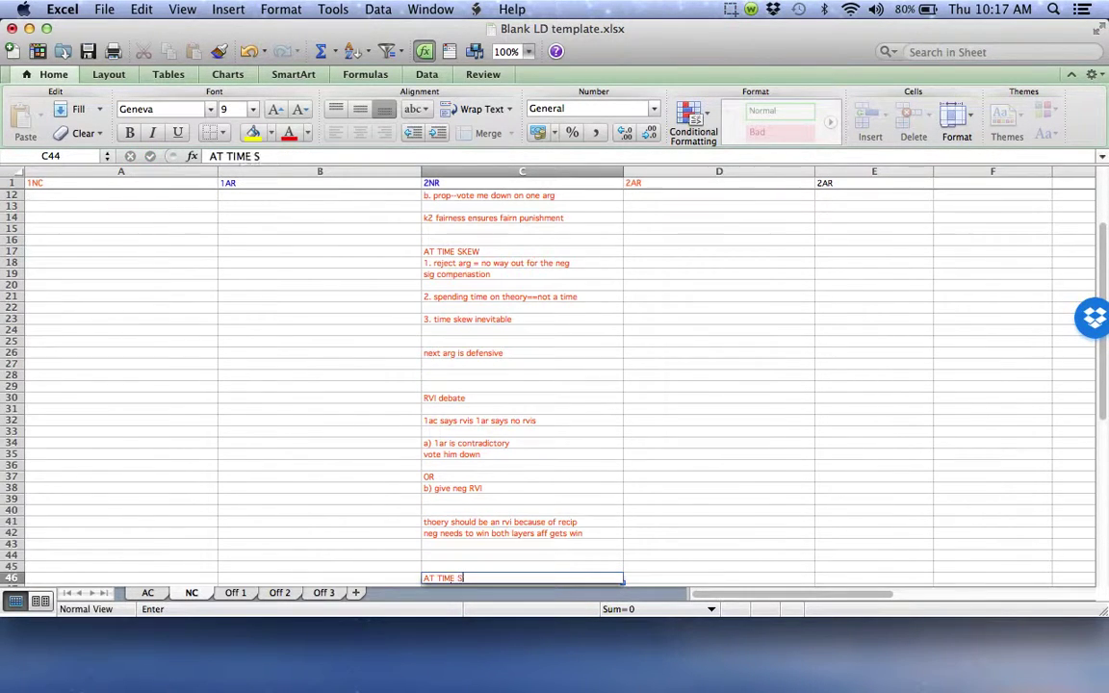
{"action": "key", "text": "Return"}
{"action": "type", "text": "1 t"}
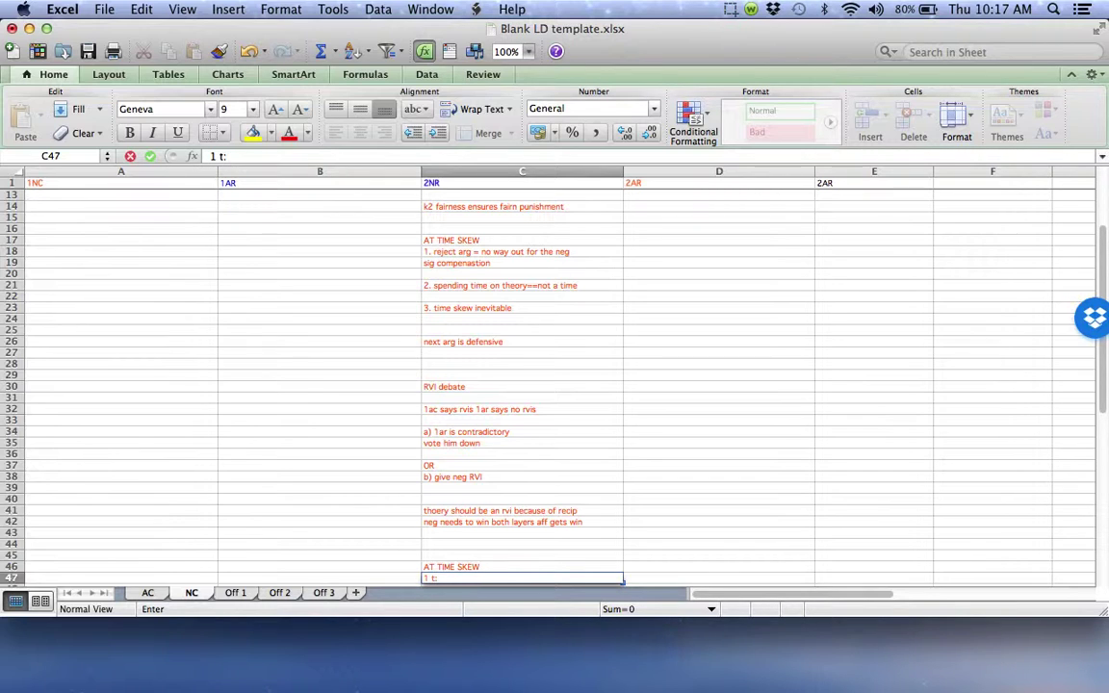
{"action": "type", "text": ": rvi rectifies"}
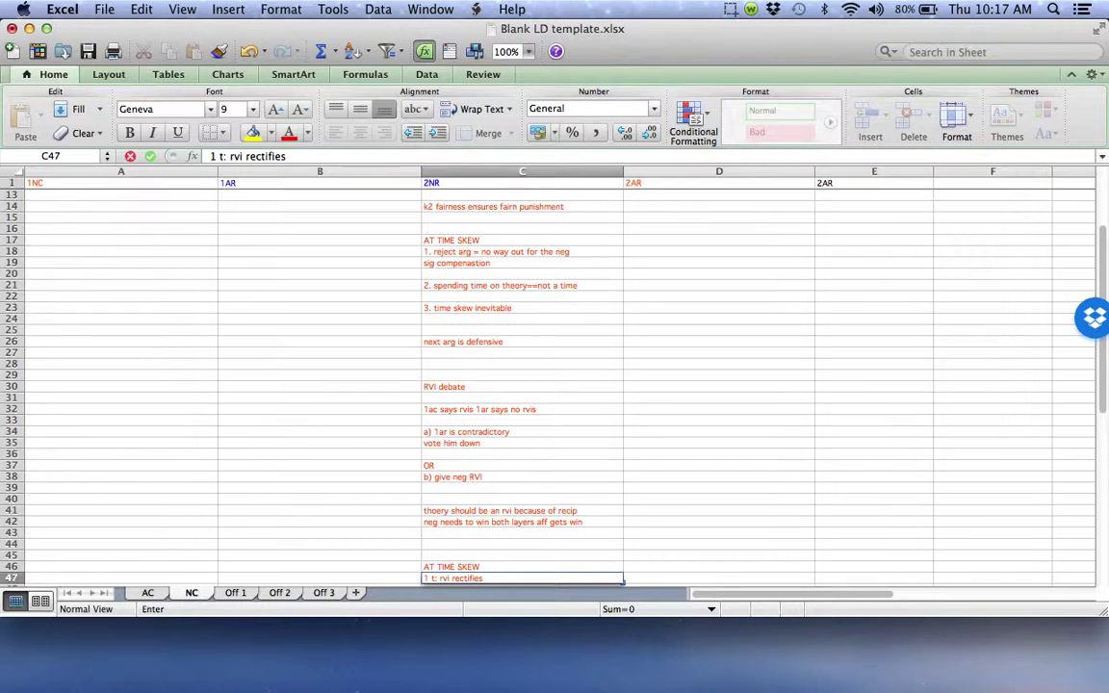
{"action": "type", "text": " skew"}
{"action": "key", "text": "Return"}
Step: Enter the heading "CI VS REASONABILTY" in C50, with "bl = structural abuse" in C51 and "solves arbitrariness claim" in C52
{"action": "type", "text": "C"}
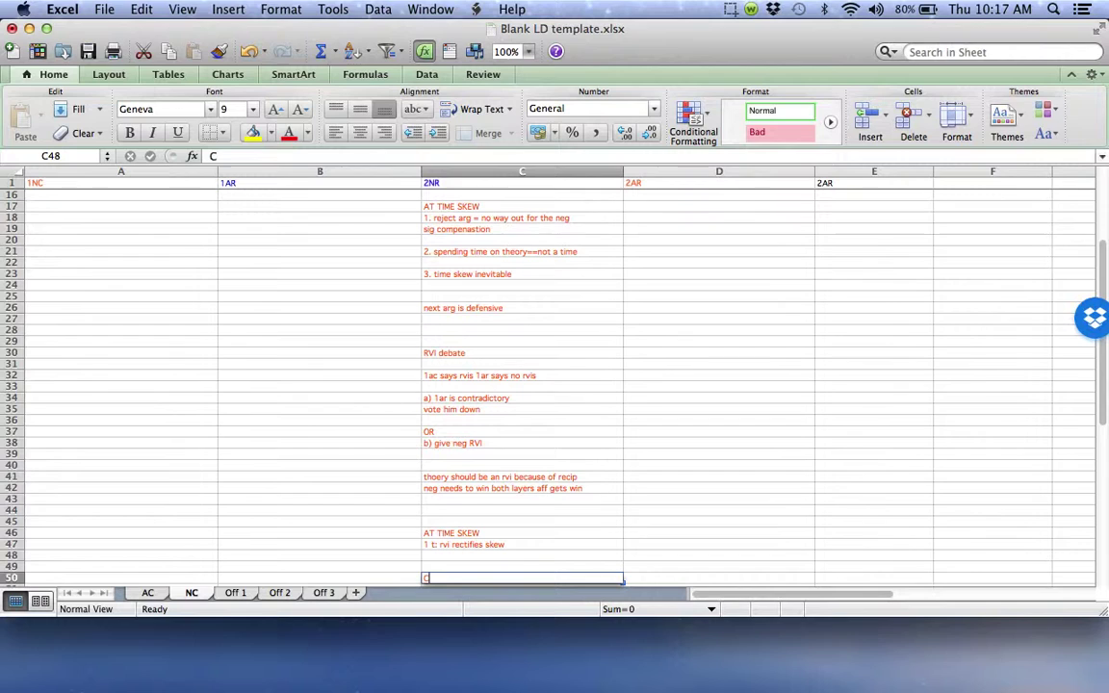
{"action": "type", "text": "O VS REASONABILTY"}
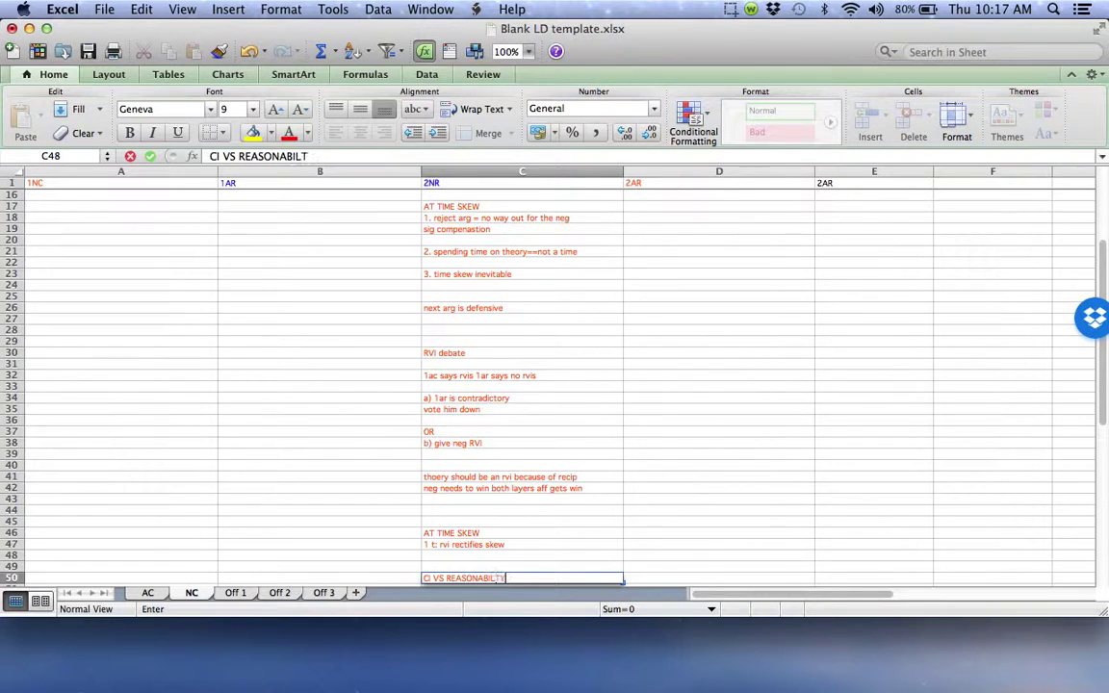
{"action": "key", "text": "Return"}
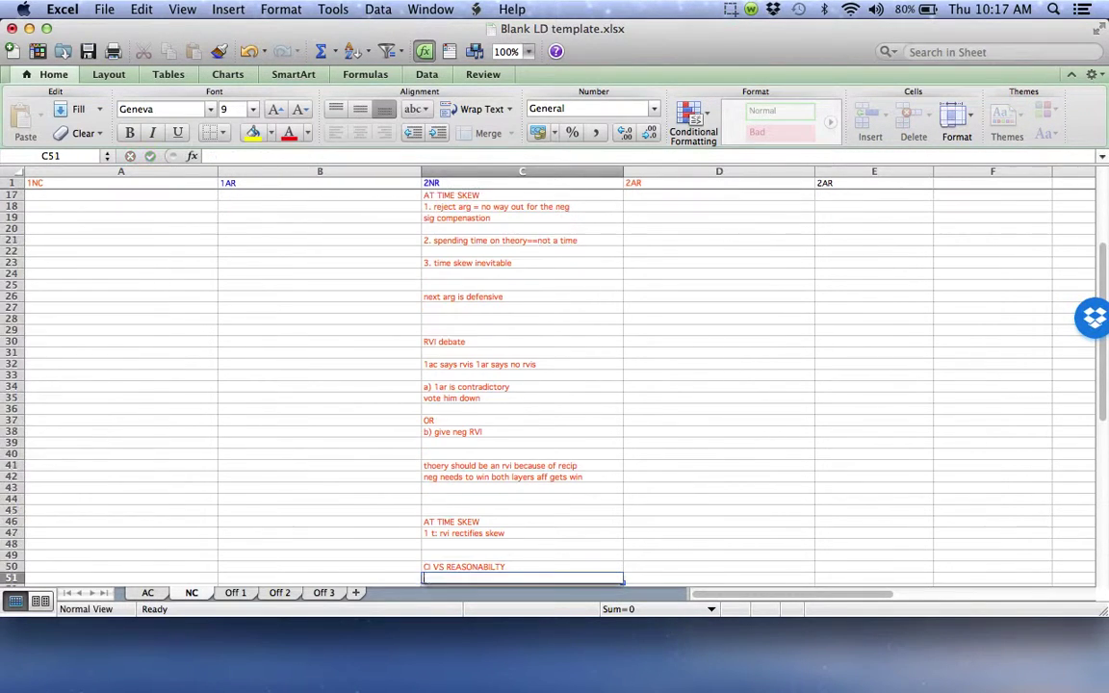
{"action": "type", "text": "bl = structural abuse"}
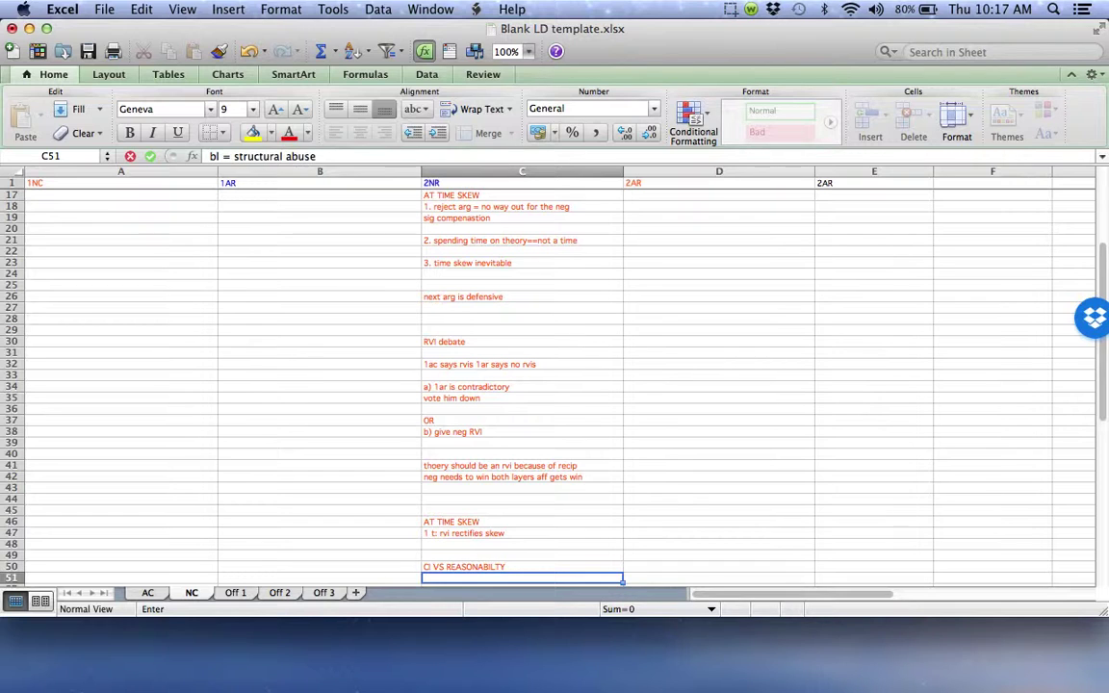
{"action": "key", "text": "Return"}
{"action": "type", "text": "solv"}
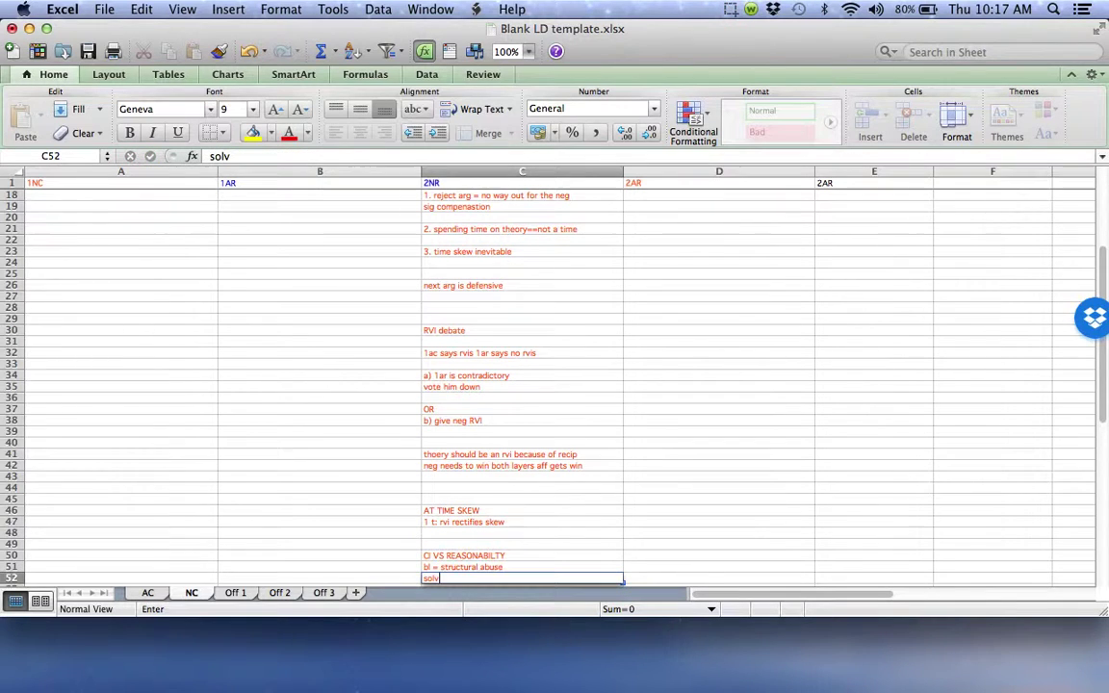
{"action": "type", "text": "es arbitrariness claim"}
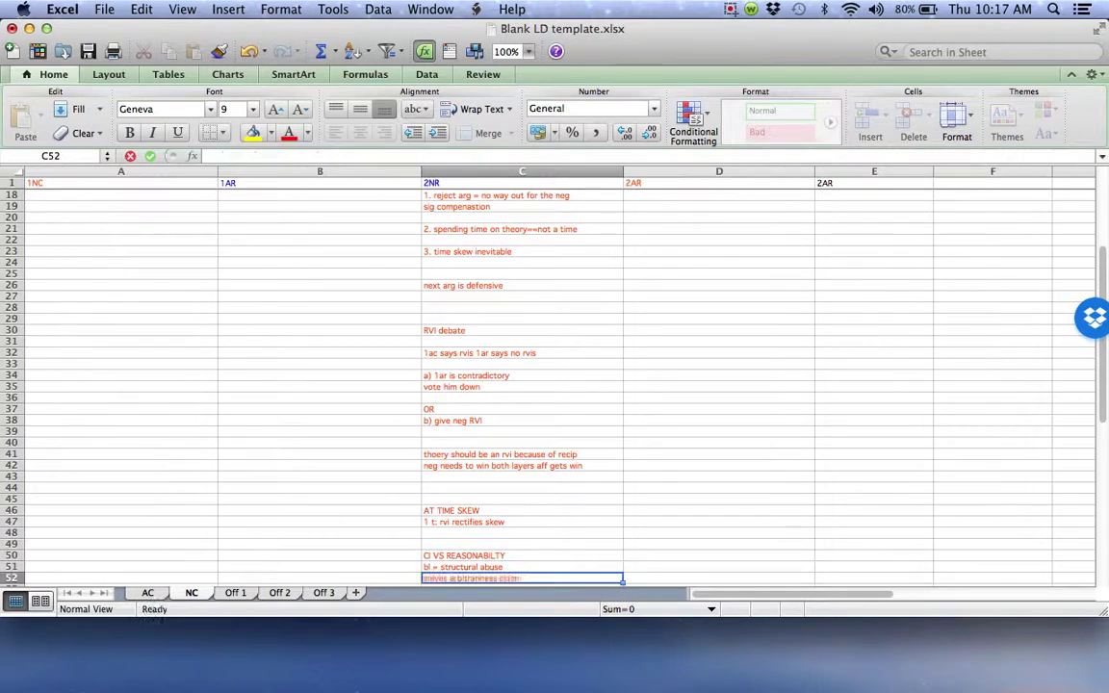
{"action": "key", "text": "Return"}
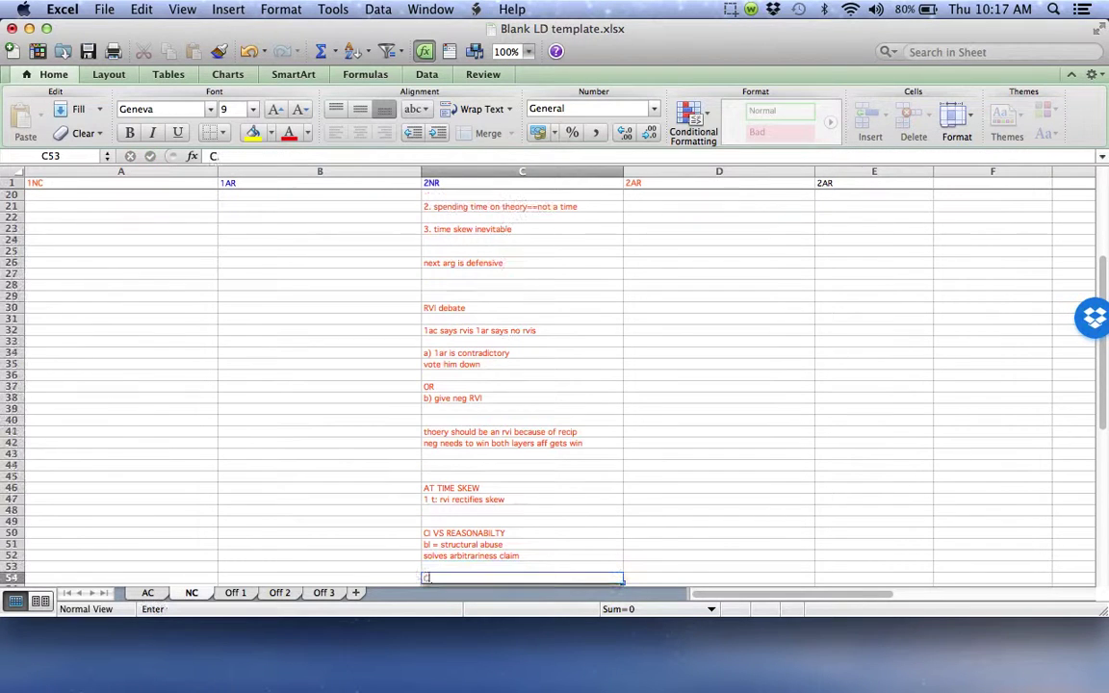
Step: Enter "CI = race to the top" in C54 and "can always be marginally more fair" in C55
{"action": "key", "text": "Return"}
{"action": "type", "text": "Cl = race to the top"}
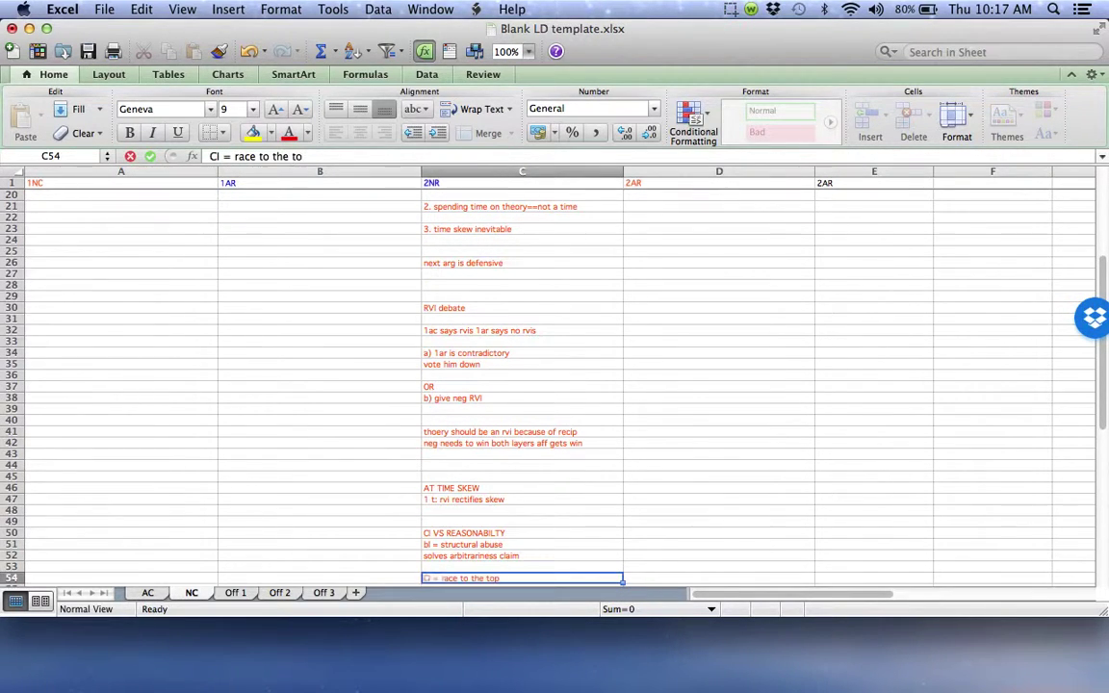
{"action": "key", "text": "Return"}
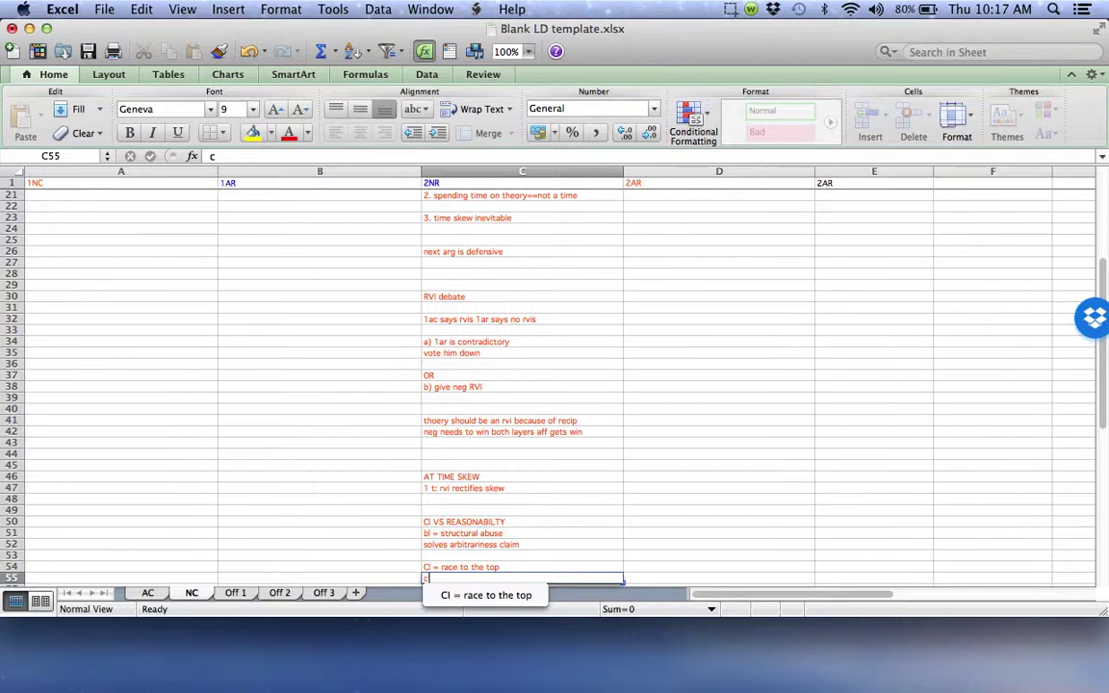
{"action": "type", "text": "can always be marginally more fair"}
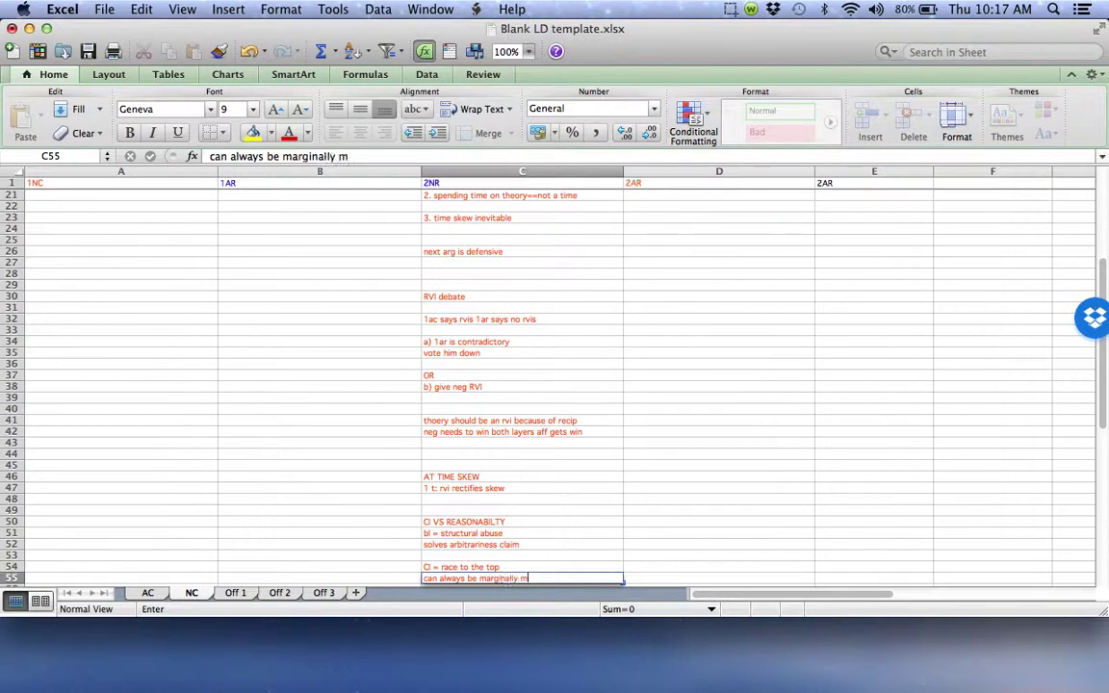
{"action": "key", "text": "Return"}
Step: Enter "punished for what I could do not what I am doing" in C56 and "should be punished for what I am doing" in C57
{"action": "type", "text": "puni"}
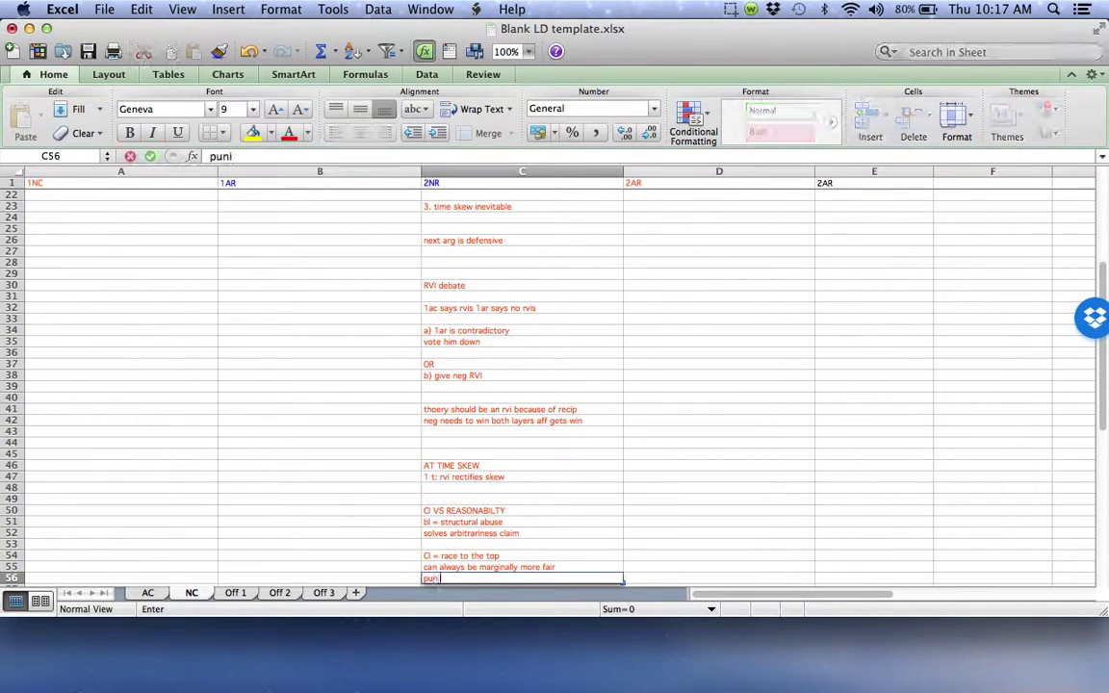
{"action": "type", "text": "shed for what"}
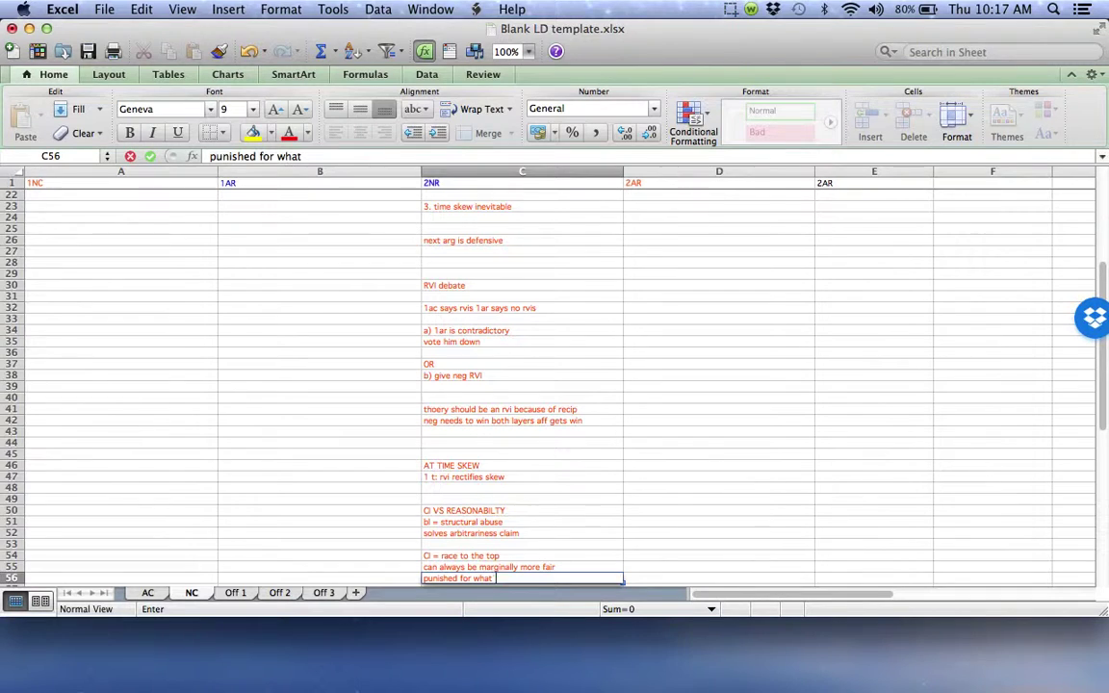
{"action": "type", "text": " I could do n"}
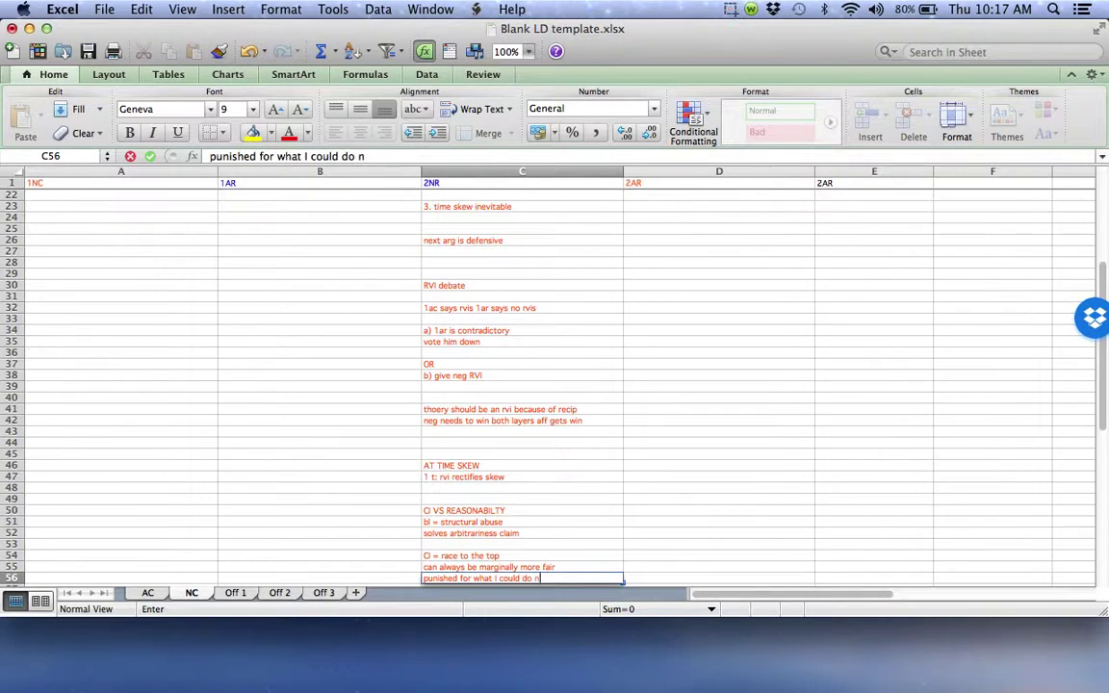
{"action": "type", "text": "ot what I am doing"}
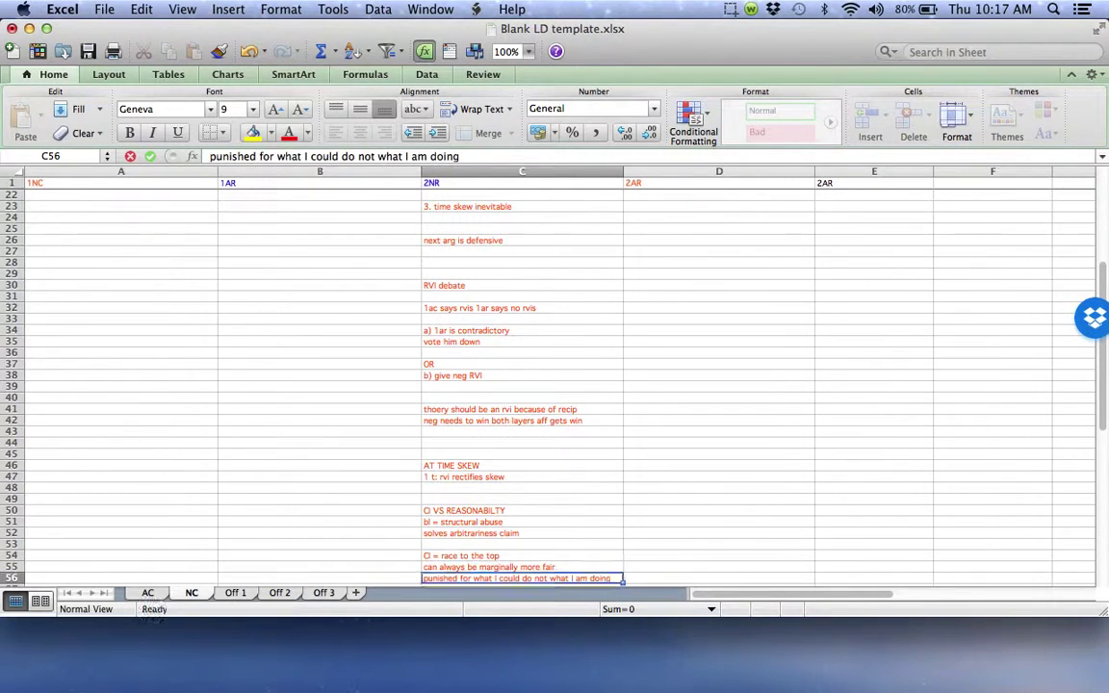
{"action": "key", "text": "Return"}
{"action": "type", "text": "should be punished"}
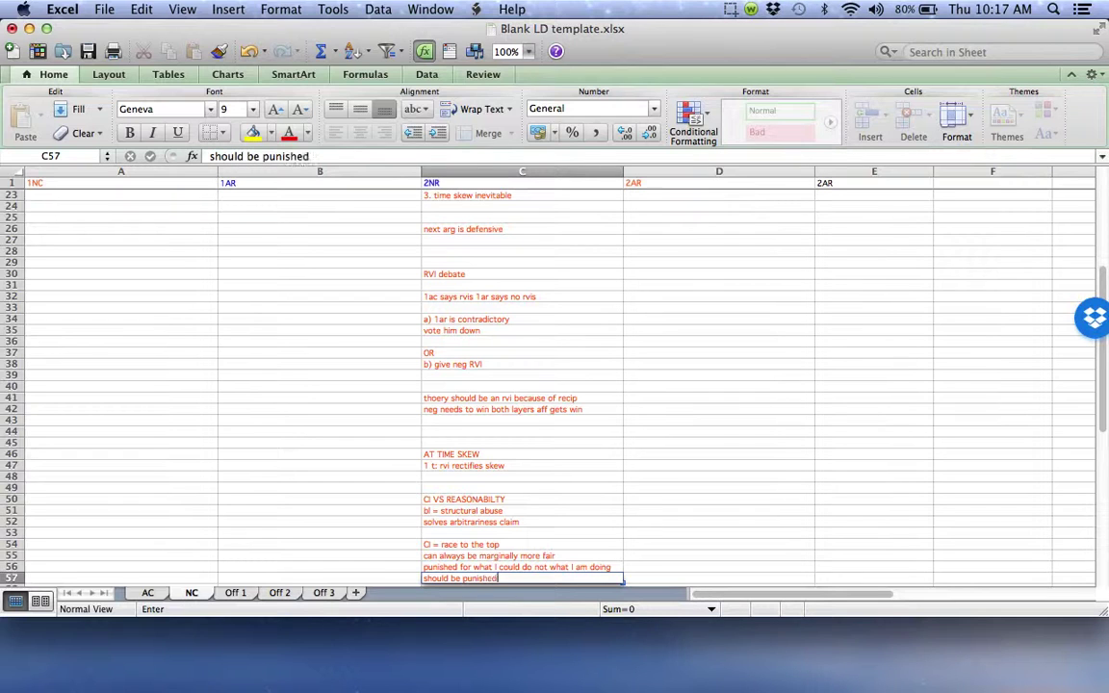
{"action": "type", "text": " for what I am doing"}
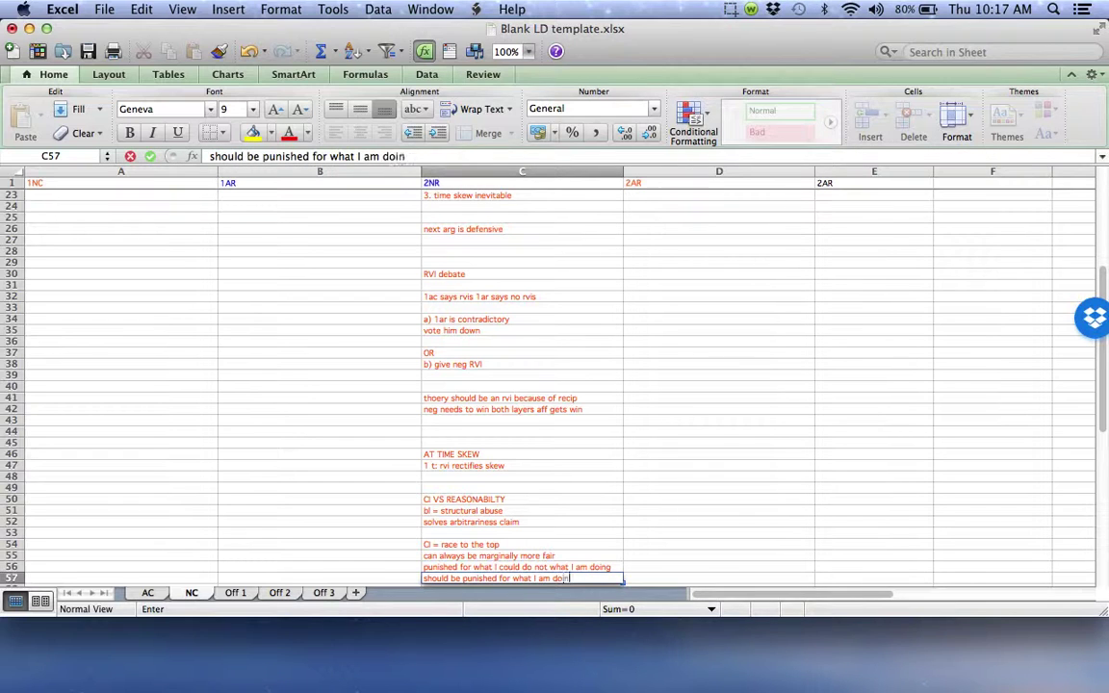
{"action": "key", "text": "Return"}
Step: Enter the heading "F VS ED" in C60 of the 2NR column
{"action": "key", "text": "Return"}
{"action": "key", "text": "Return"}
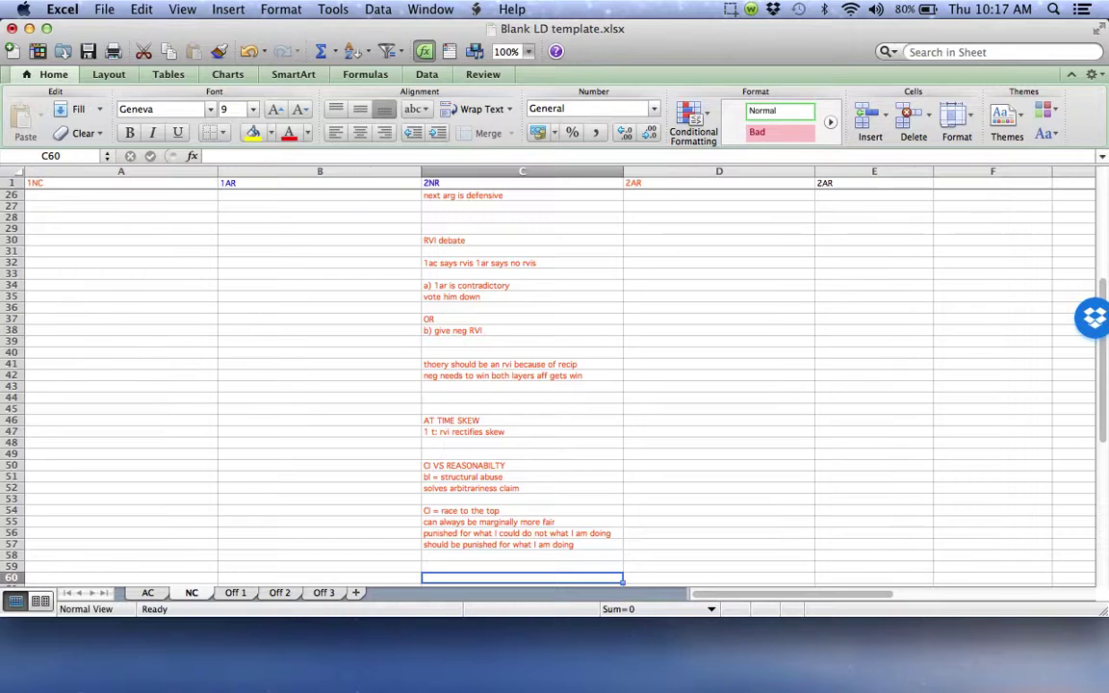
{"action": "type", "text": "bw"}
{"action": "key", "text": "BackSpace"}
{"action": "key", "text": "BackSpace"}
{"action": "type", "text": "F"}
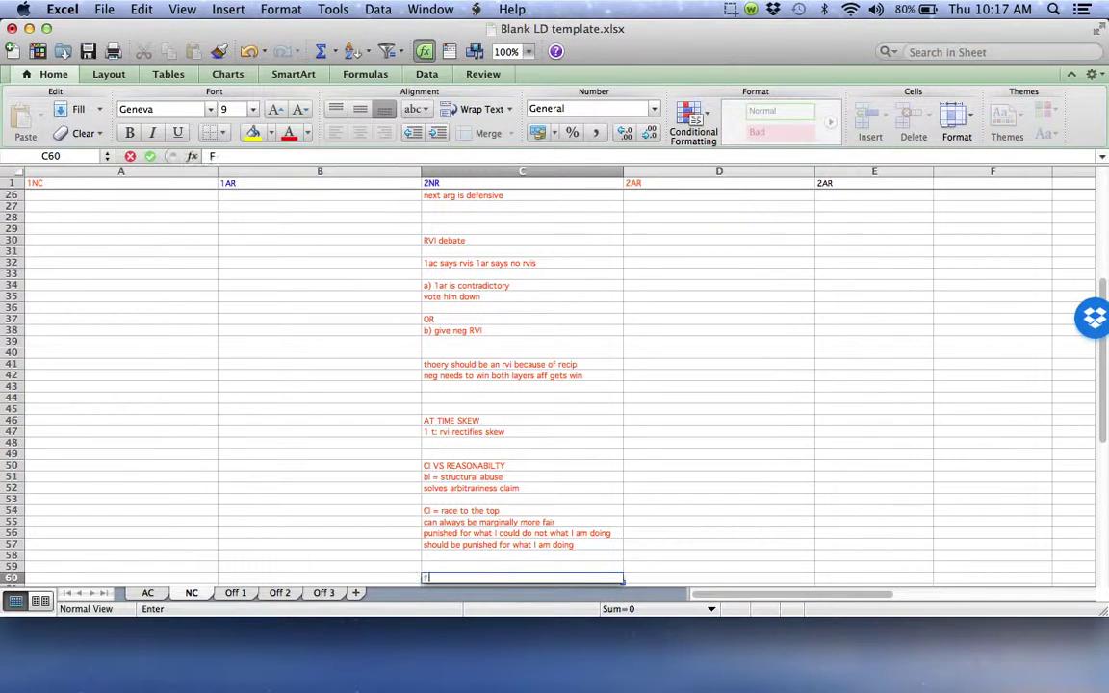
{"action": "type", "text": " VS ED"}
{"action": "key", "text": "Return"}
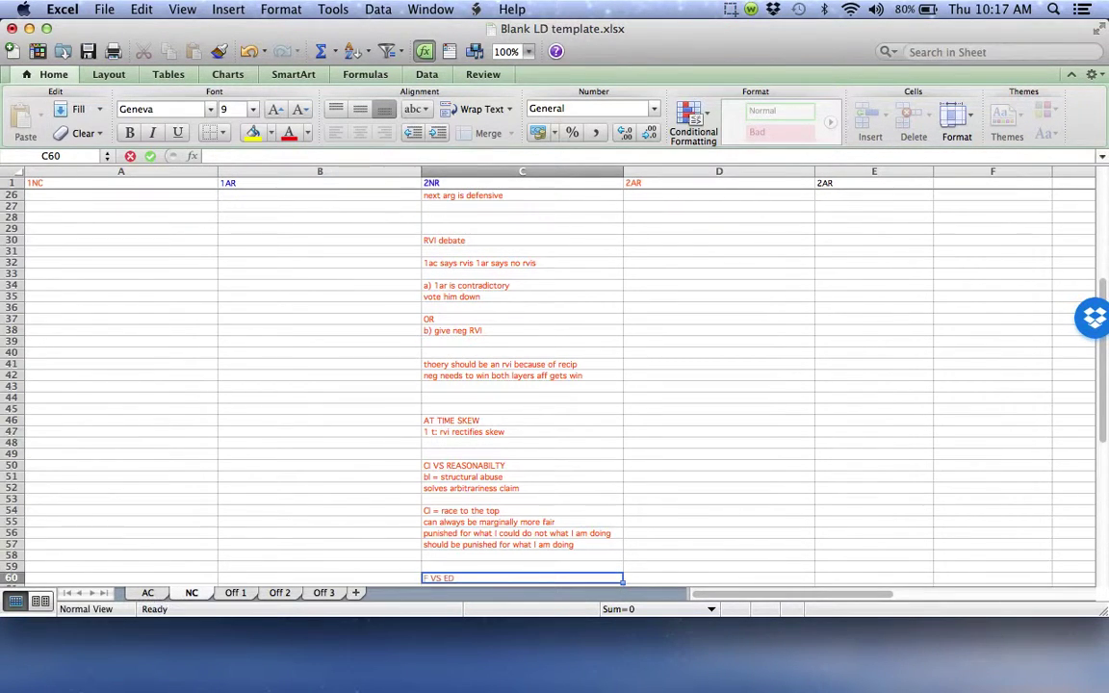
Step: Enter "terminal impact to debate is not just fairness" in C61, under the F VS ED heading
{"action": "type", "text": "terminal d"}
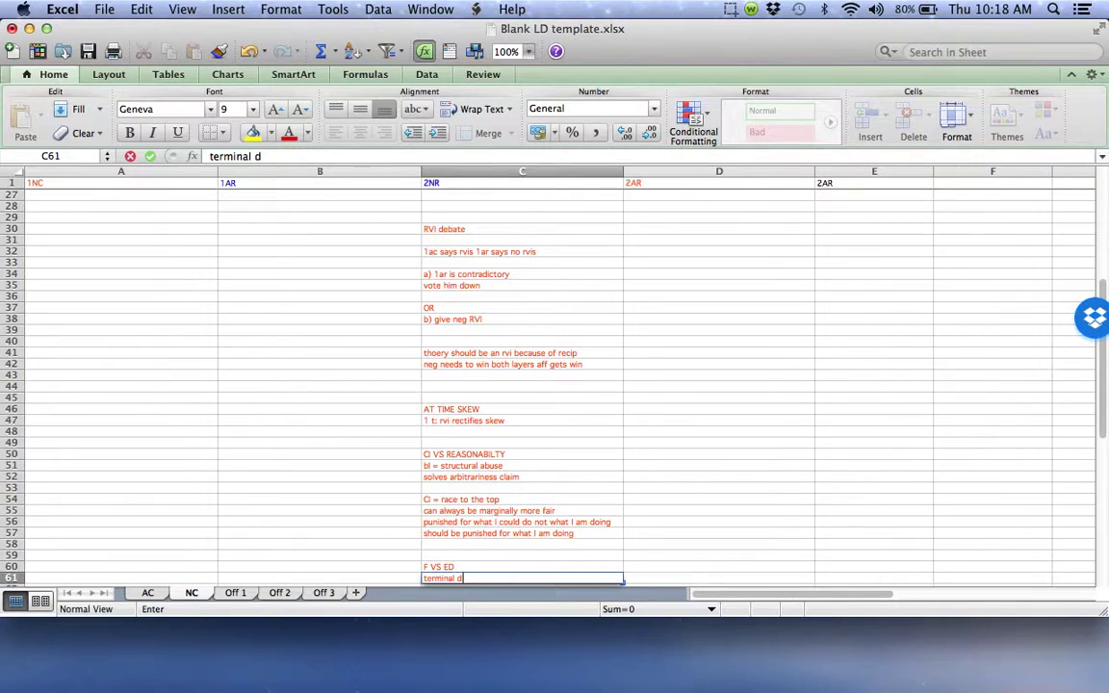
{"action": "key", "text": "BackSpace"}
{"action": "type", "text": "impact to debate is not"}
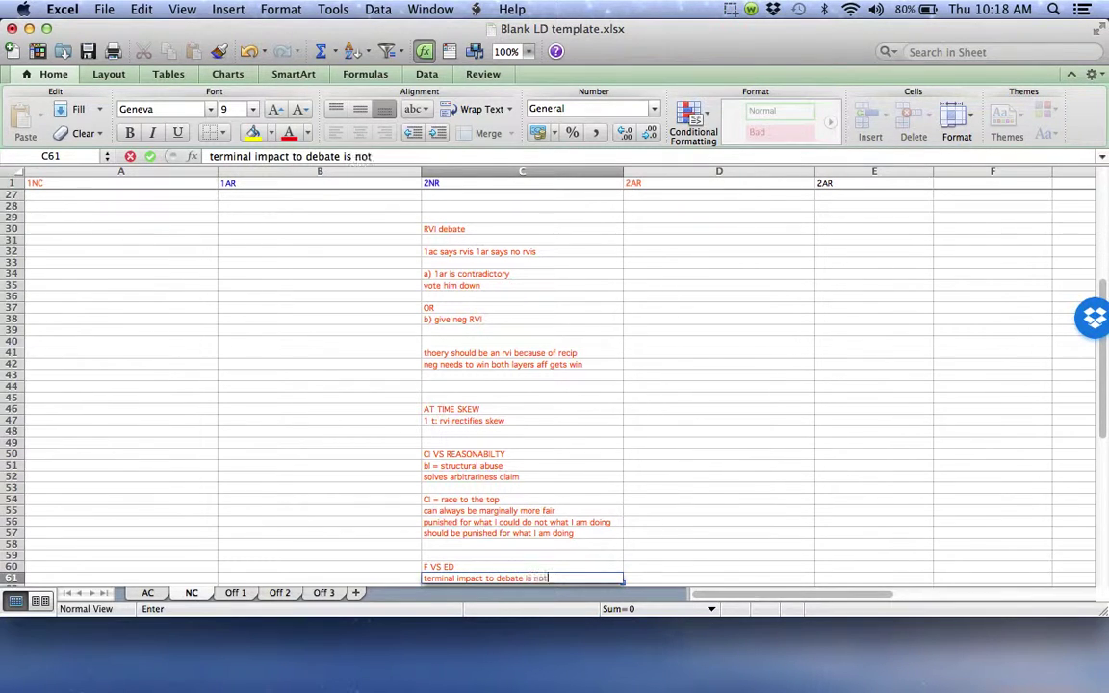
{"action": "type", "text": " just fairness"}
{"action": "key", "text": "ctrl+alt+Return"}
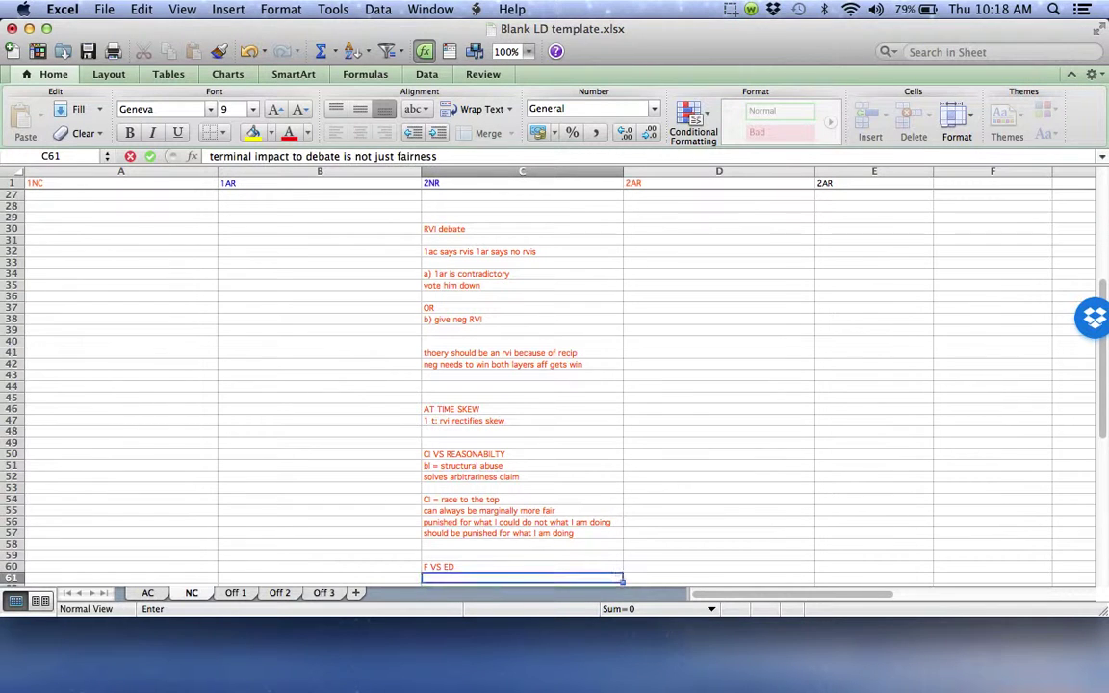
{"action": "key", "text": "Return"}
Step: Enter "not contradictory to make rject arg and RVI" in C63 of the 2NR column
{"action": "key", "text": "Return"}
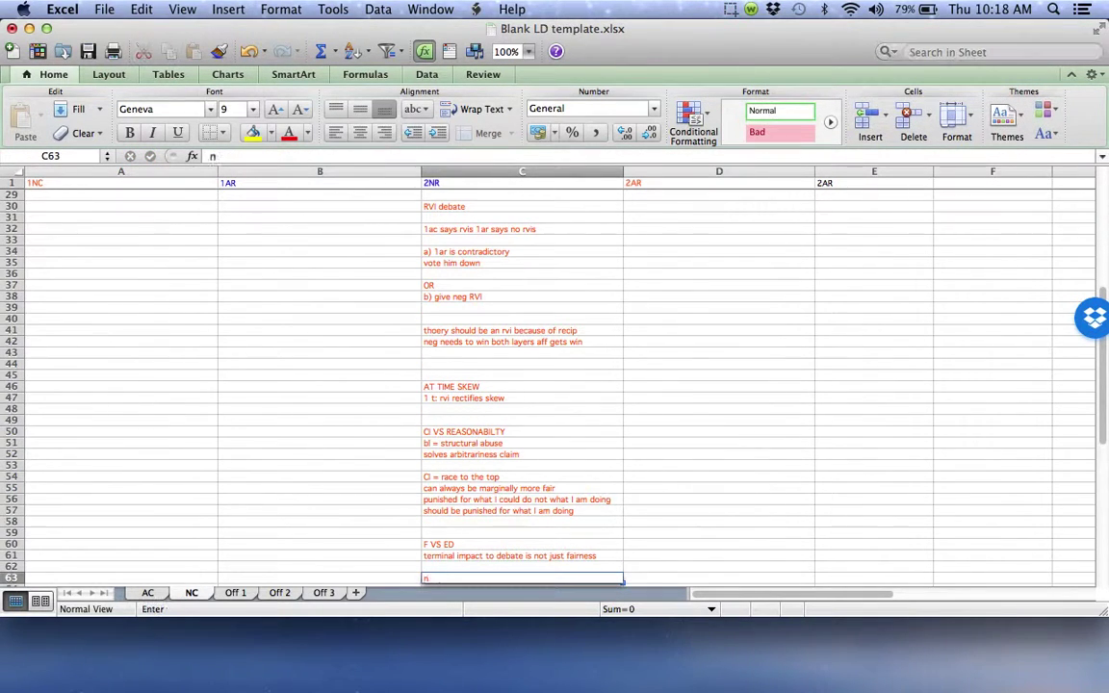
{"action": "type", "text": "not contradictory to make s"}
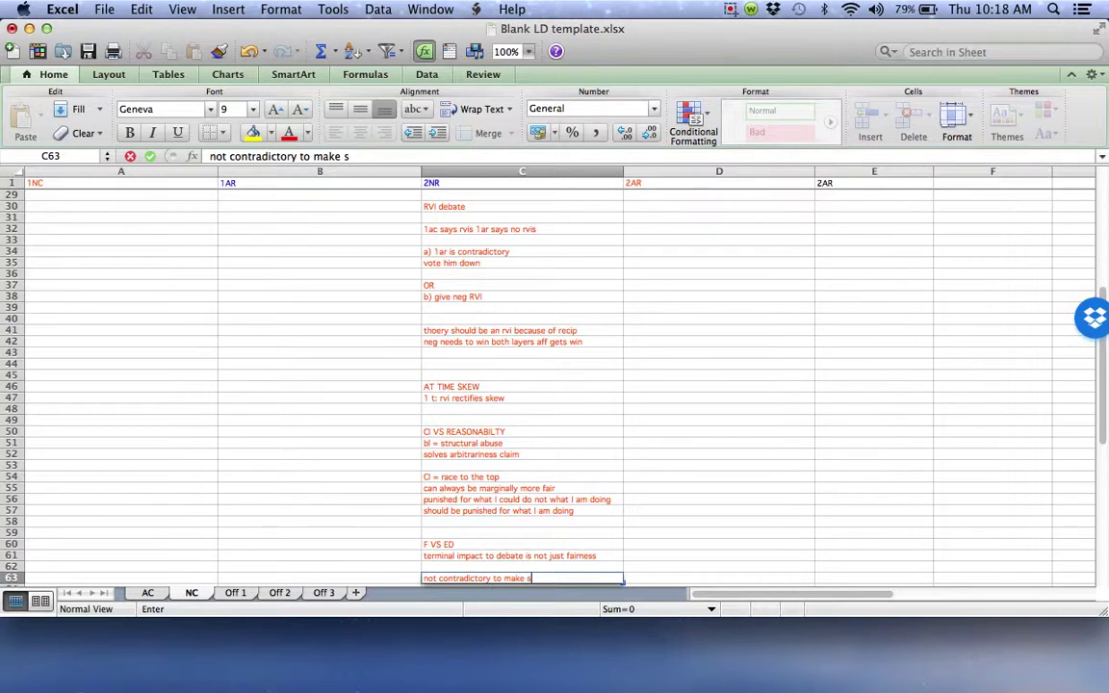
{"action": "key", "text": "BackSpace"}
{"action": "type", "text": "rject arg and RVI"}
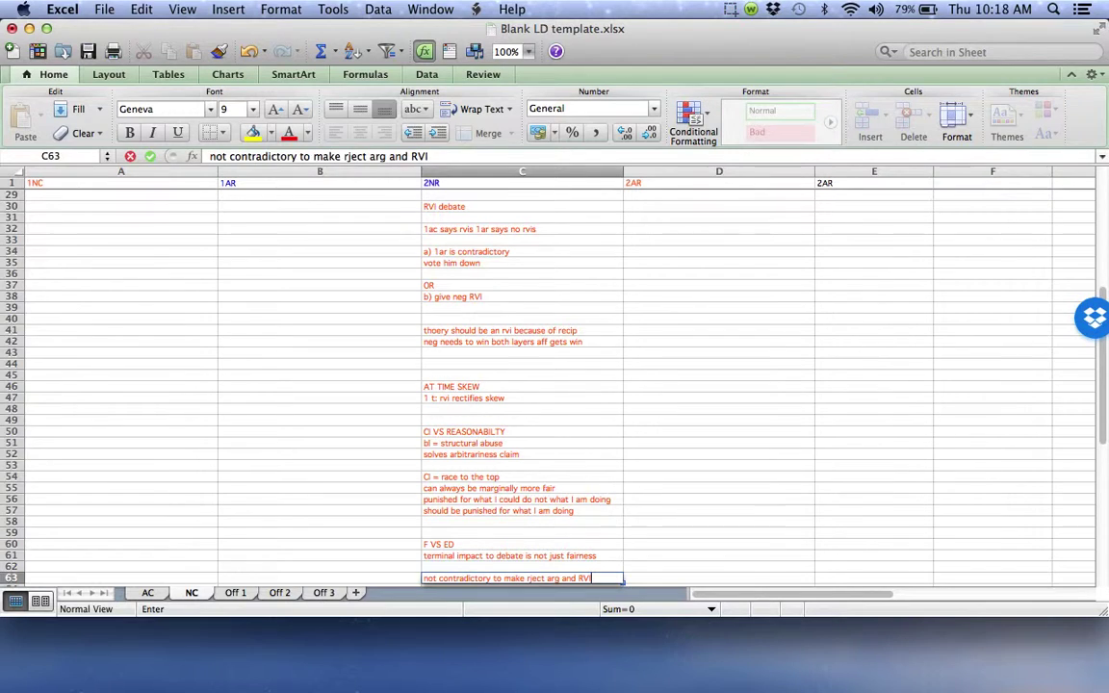
Step: Commit the C63 entry and review the 2NR column's theory arguments, from the Drop argument notes down to the F VS ED section
{"action": "left_click", "coordinate": [522, 488]}
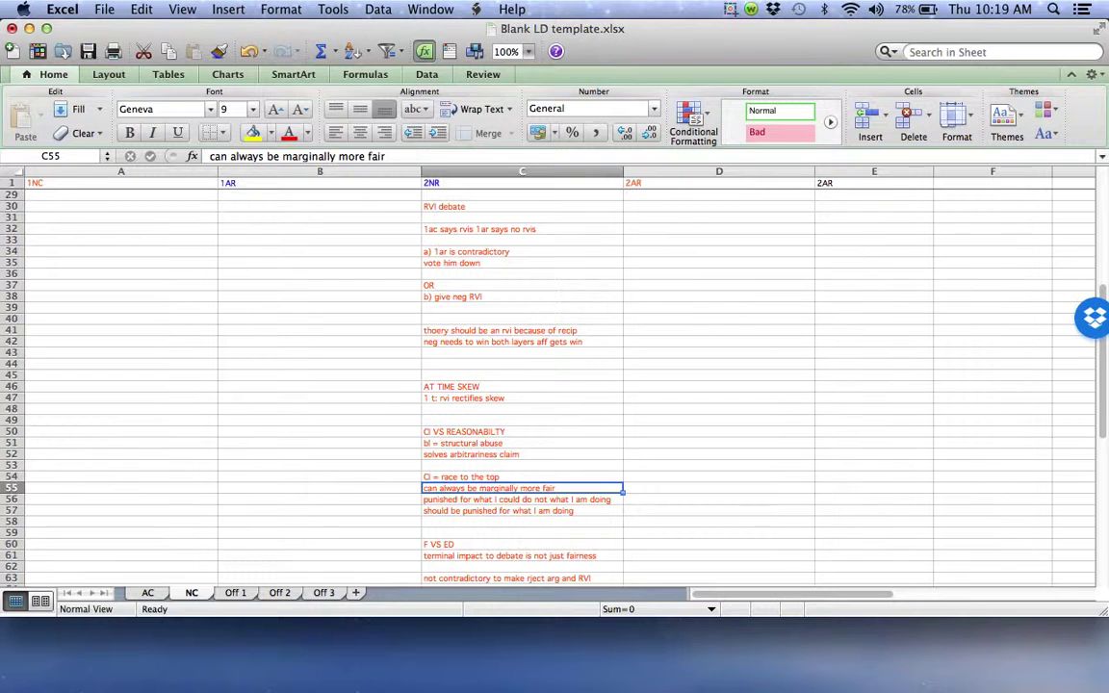
{"action": "scroll", "coordinate": [558, 385], "scroll_direction": "down", "scroll_amount": 2}
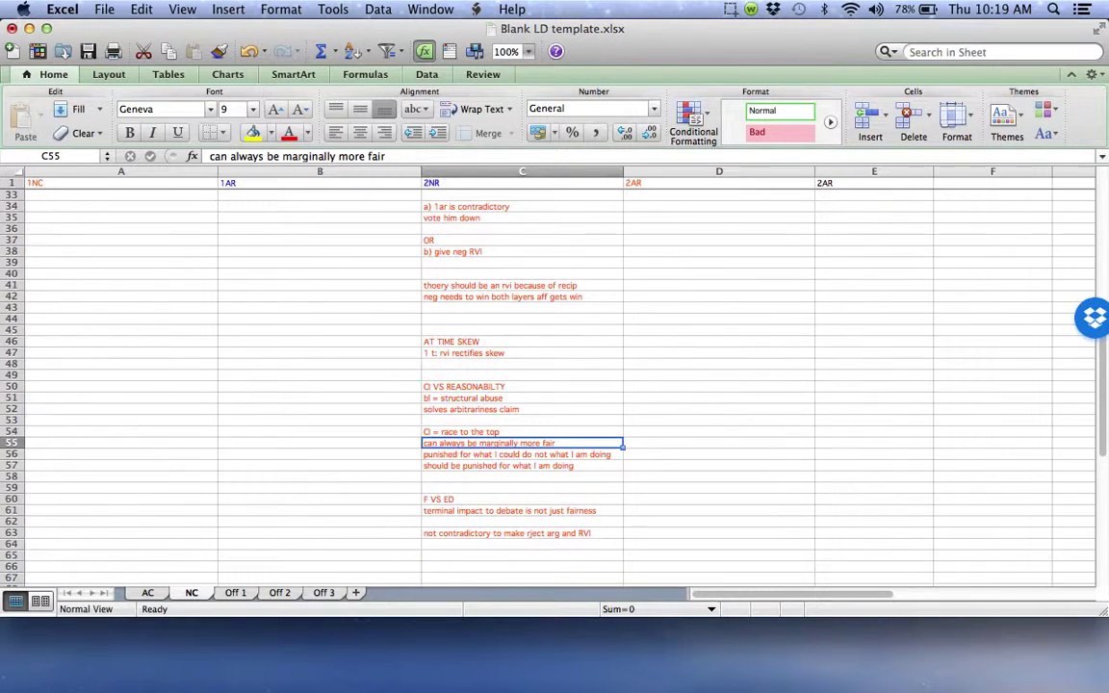
{"action": "scroll", "coordinate": [559, 385], "scroll_direction": "up", "scroll_amount": 10}
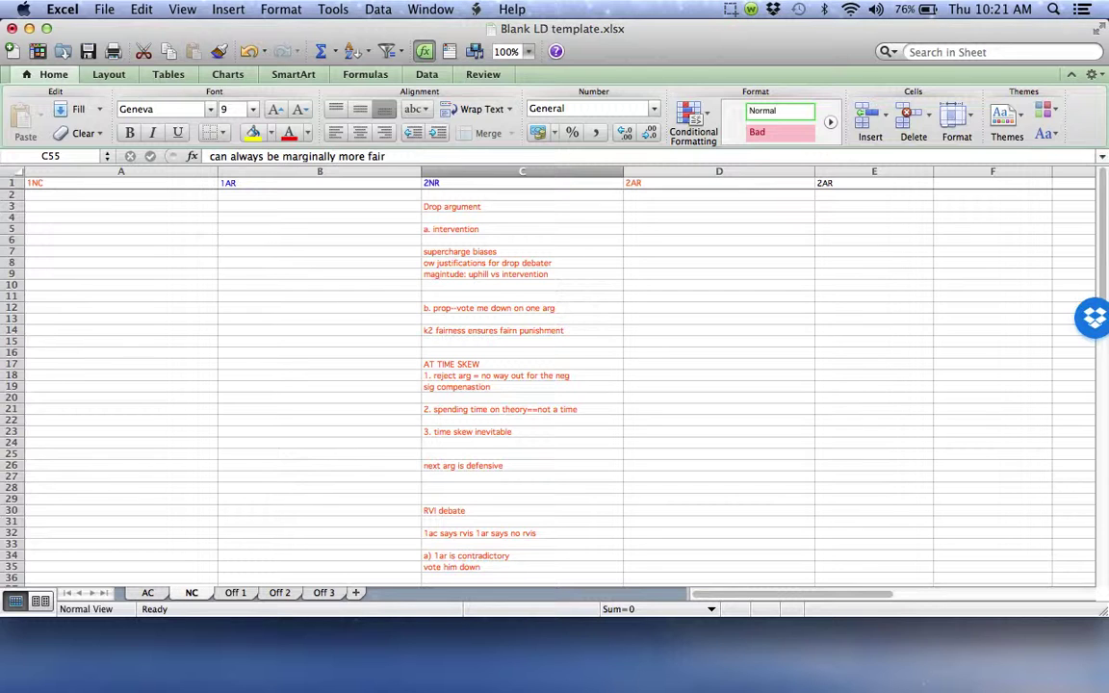
{"action": "scroll", "coordinate": [559, 385], "scroll_direction": "down", "scroll_amount": 5}
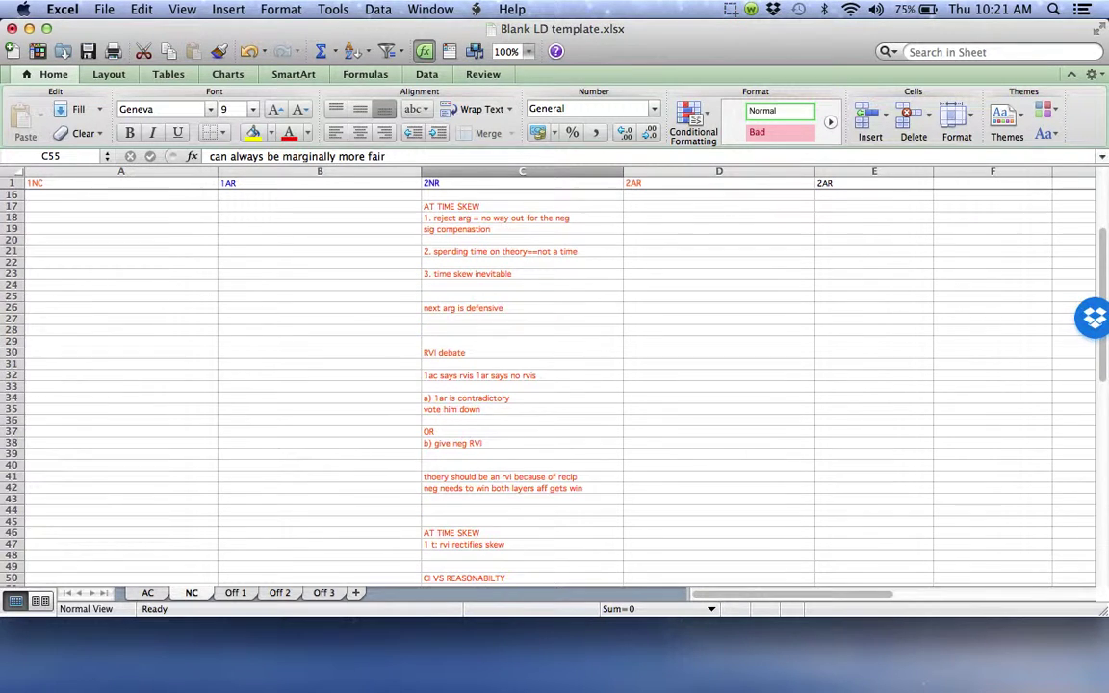
{"action": "scroll", "coordinate": [558, 384], "scroll_direction": "down", "scroll_amount": 1}
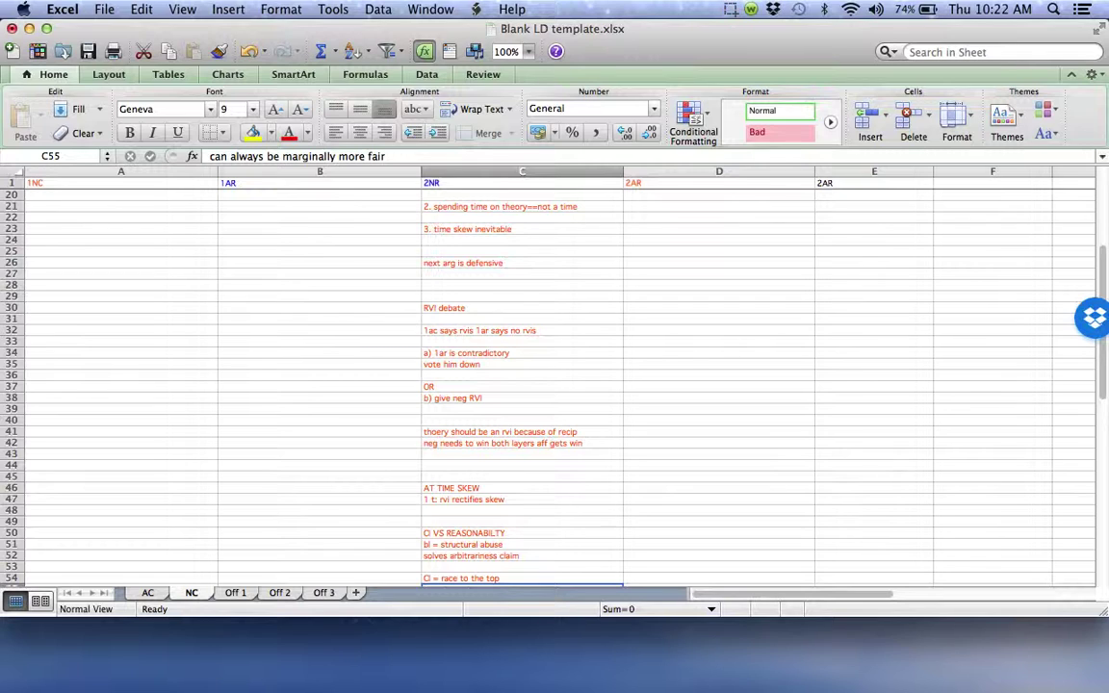
{"action": "left_click", "coordinate": [730, 9]}
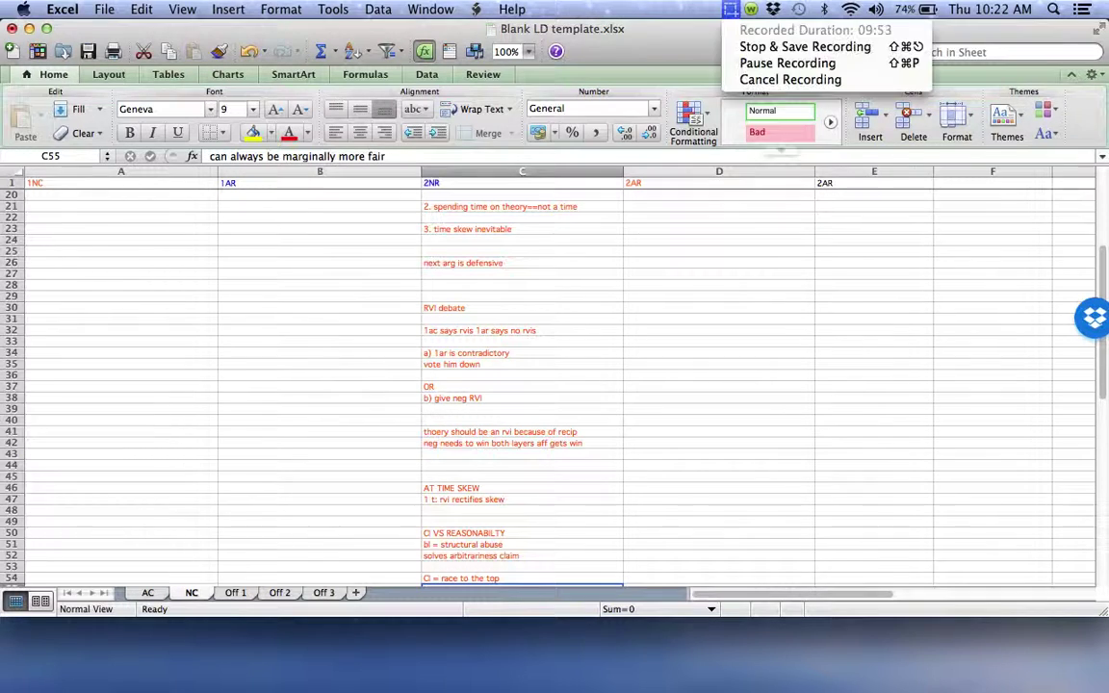